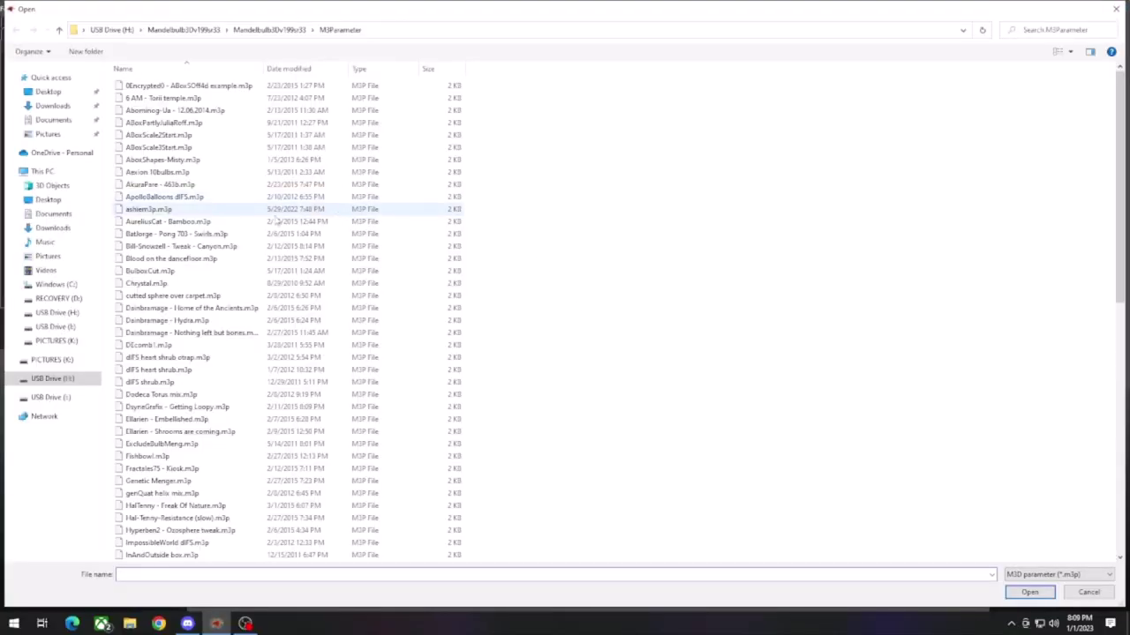
Step: Open the AureliusCat - Bamboo.m3p parameter file and render it in 3D at its default size
{"action": "left_click", "coordinate": [191, 222]}
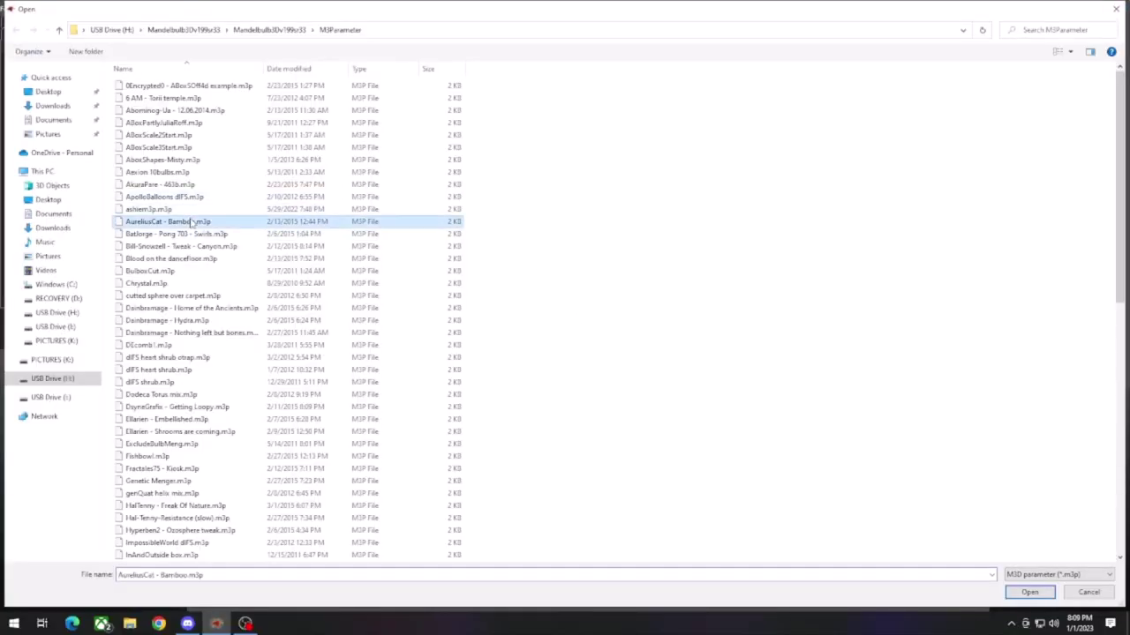
{"action": "left_click", "coordinate": [1048, 592]}
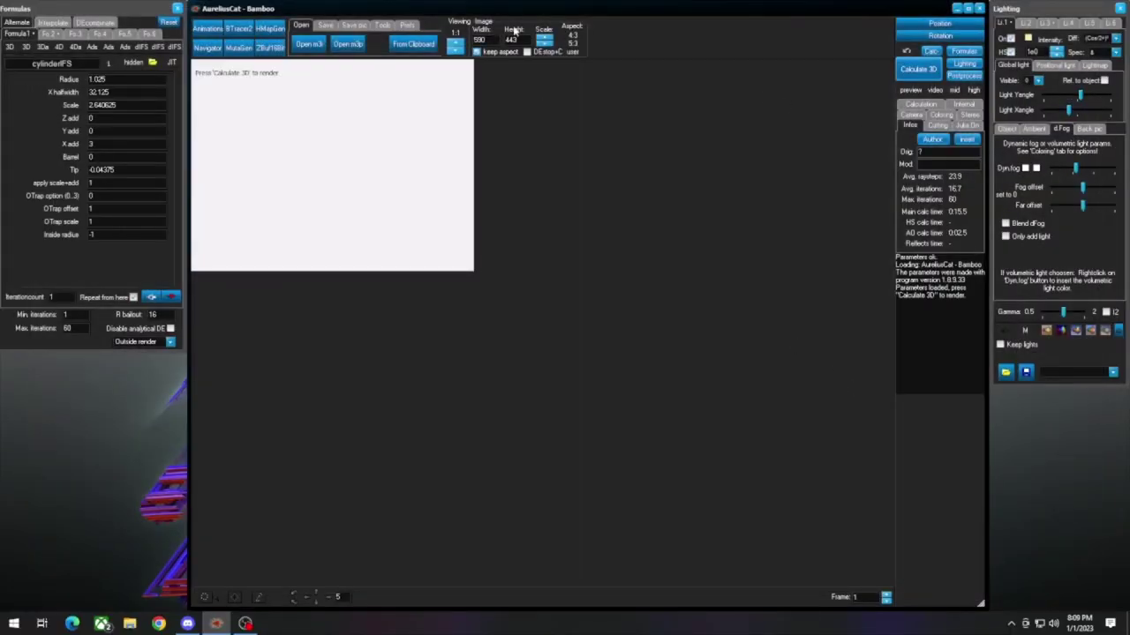
{"action": "left_click", "coordinate": [918, 69]}
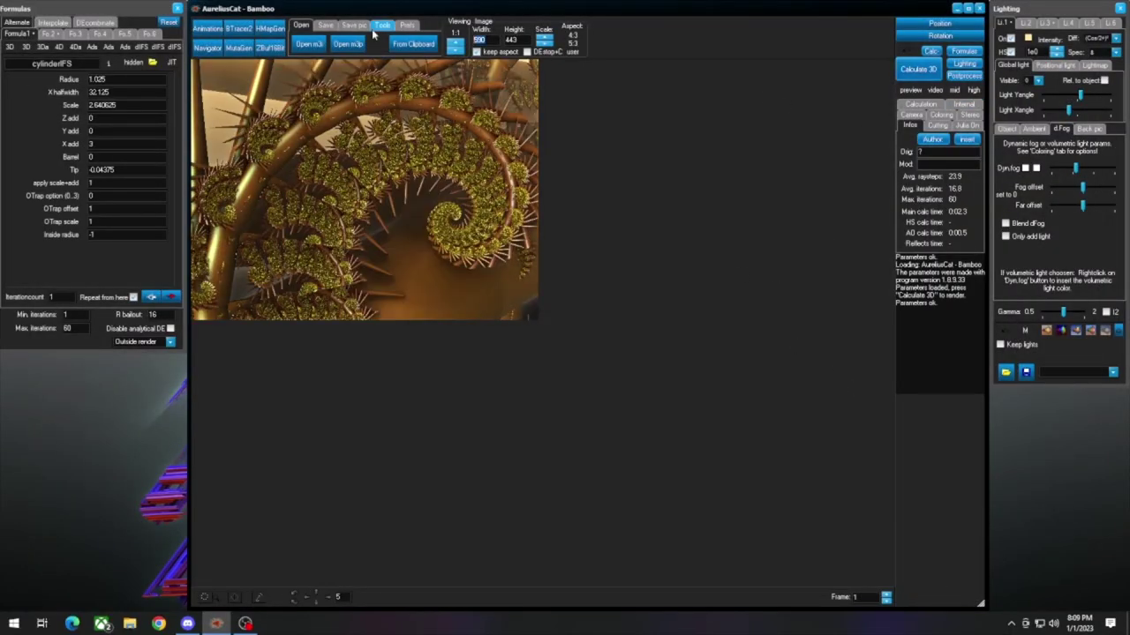
Step: Set the image width to 2500 with the aspect kept, start a new 3D render, reduce the viewing scale to 1:3 and stop the calculation
{"action": "left_click", "coordinate": [917, 69]}
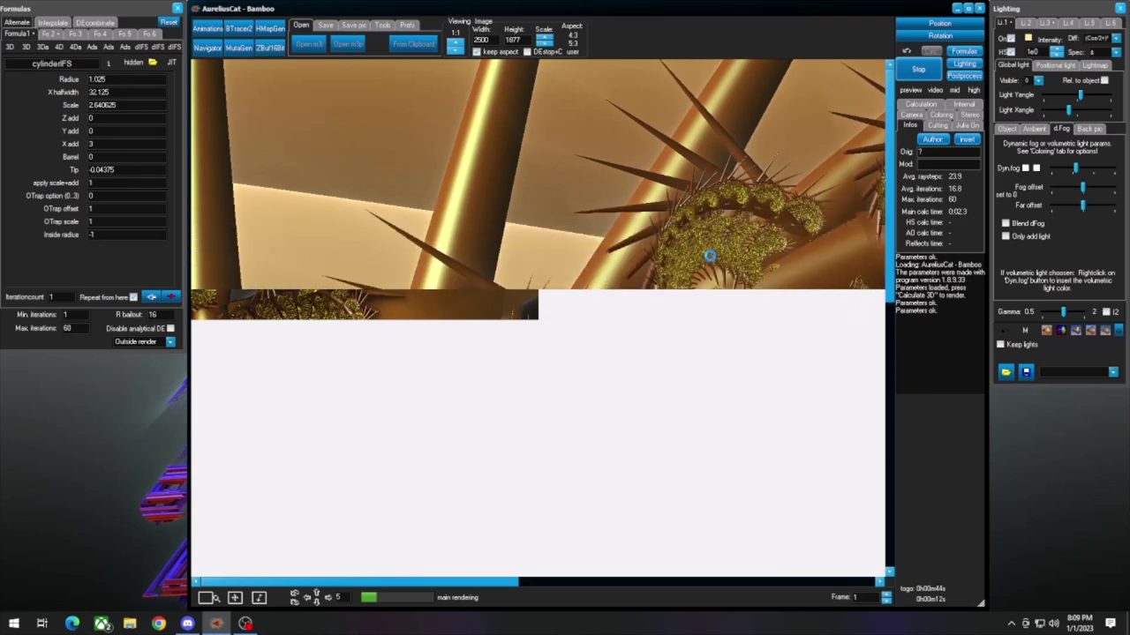
{"action": "scroll", "coordinate": [710, 255], "scroll_direction": "down", "scroll_amount": 2}
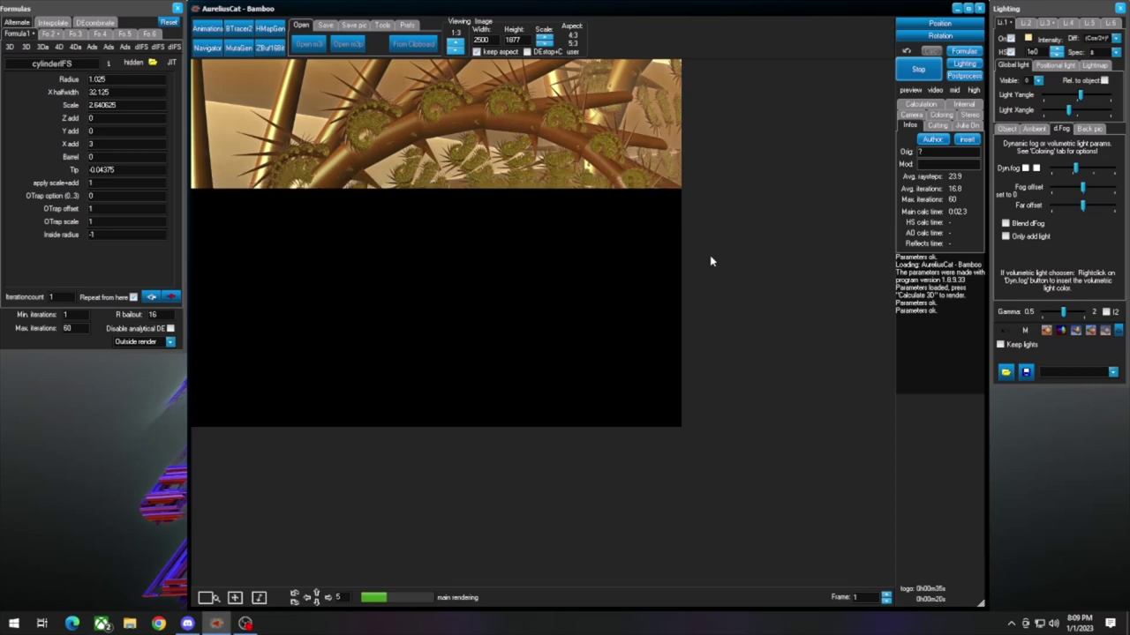
{"action": "left_click", "coordinate": [918, 68]}
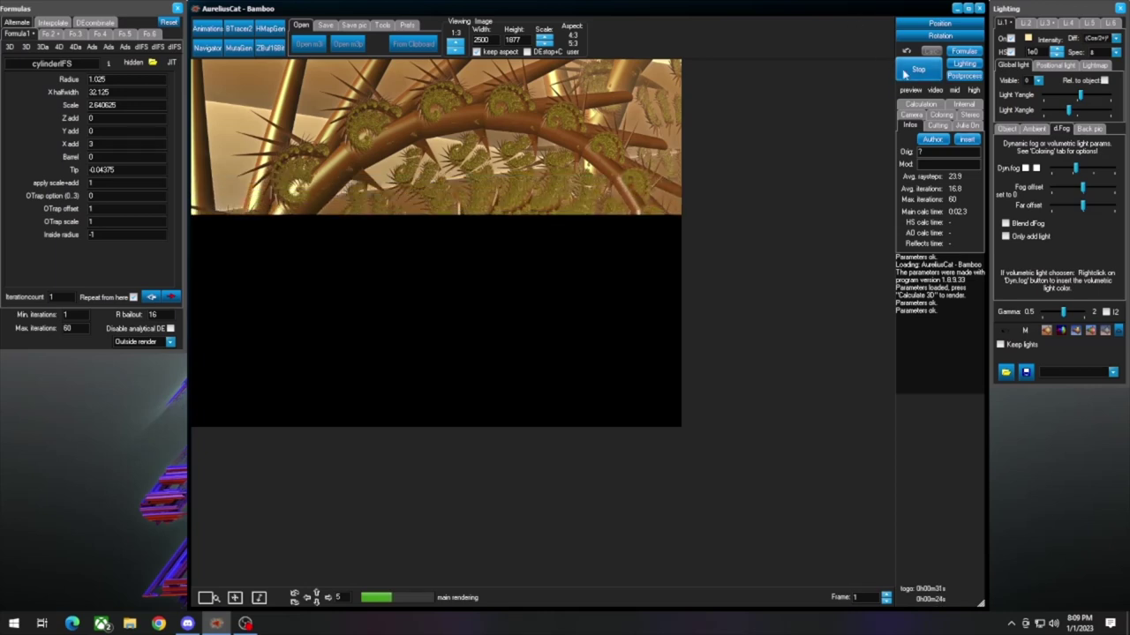
Step: Open the Ellarien - Shrooms are coming.m3p parameter file and render it in 3D
{"action": "left_click", "coordinate": [308, 43]}
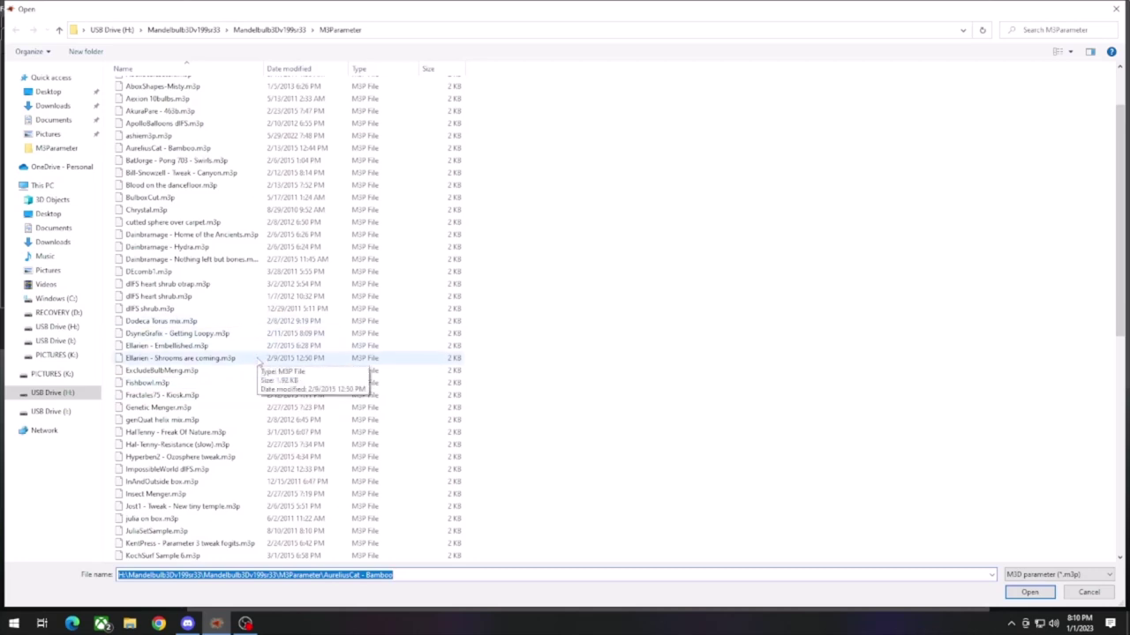
{"action": "left_click", "coordinate": [258, 358]}
{"action": "key", "text": "Return"}
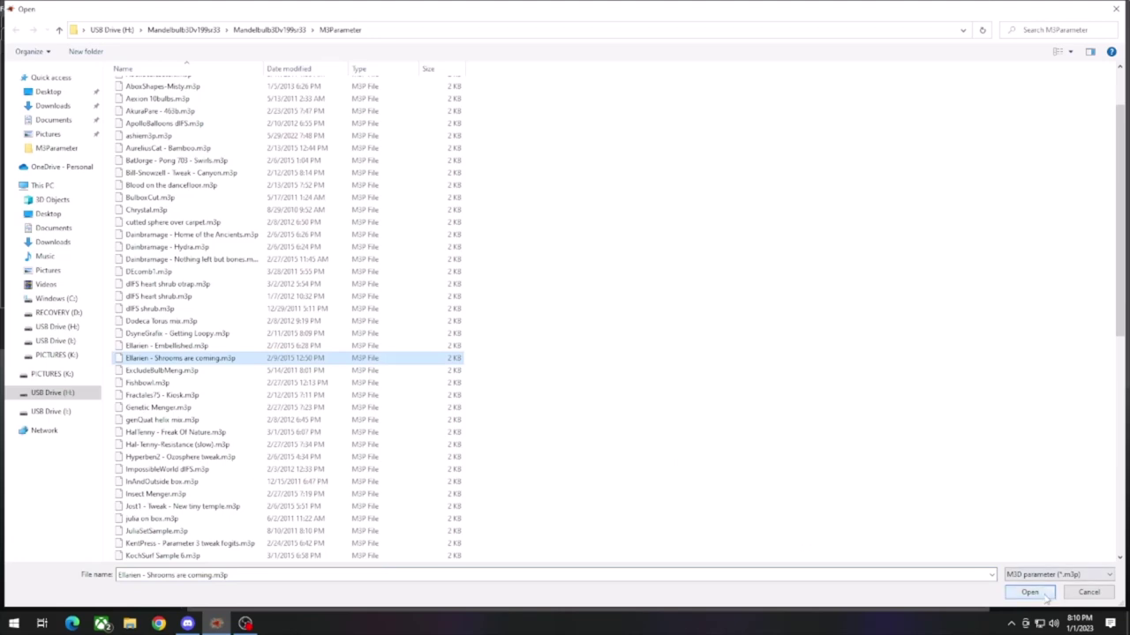
{"action": "left_click", "coordinate": [918, 69]}
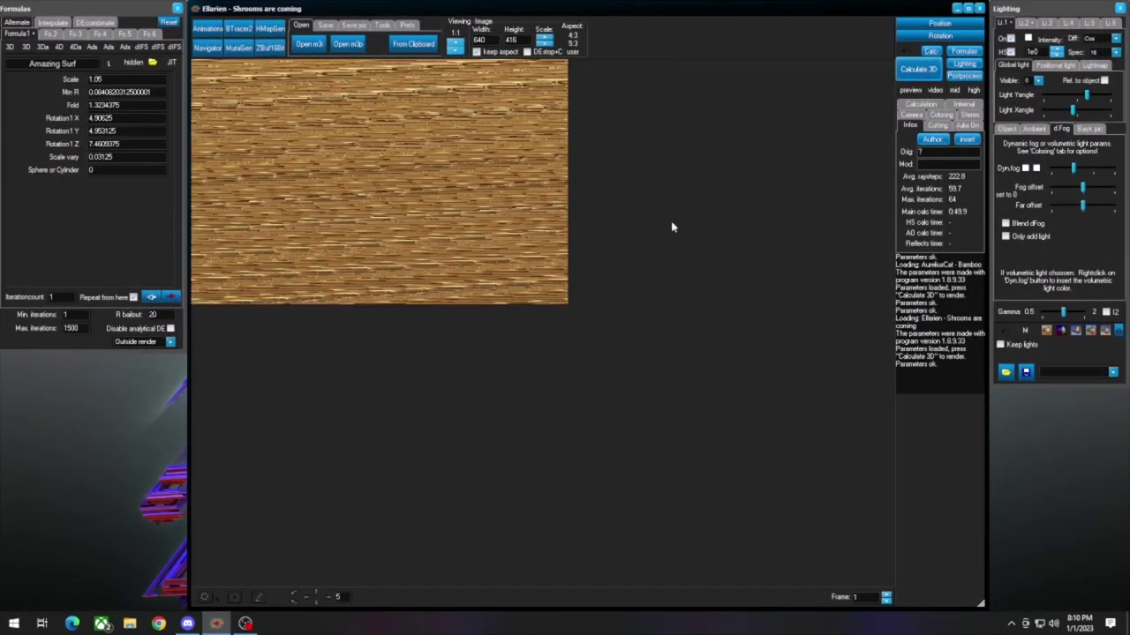
{"action": "left_click", "coordinate": [909, 72]}
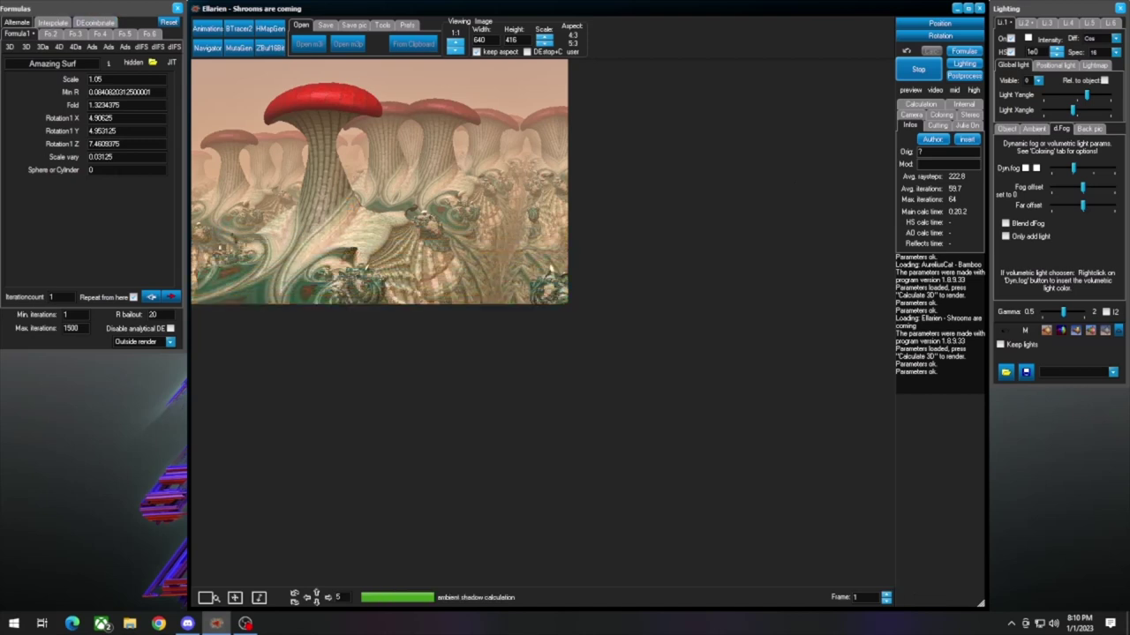
Step: Assign the 3D formula BT1Pine to the third formula slot and render the modified fractal
{"action": "left_click", "coordinate": [75, 33]}
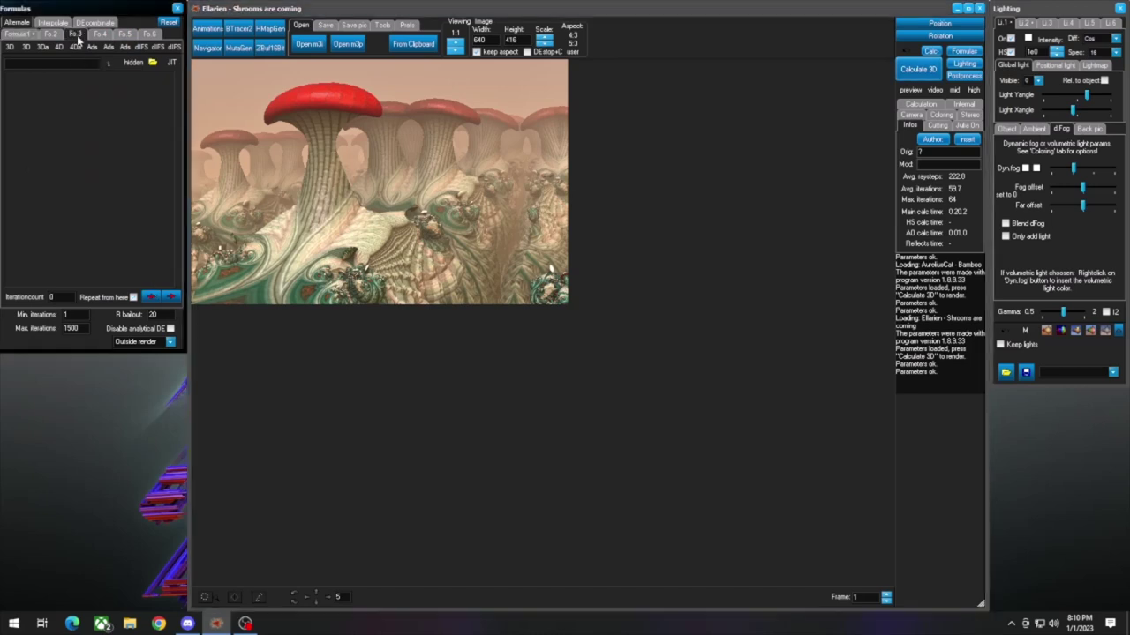
{"action": "left_click", "coordinate": [62, 64]}
{"action": "scroll", "coordinate": [79, 113], "scroll_direction": "down", "scroll_amount": 5}
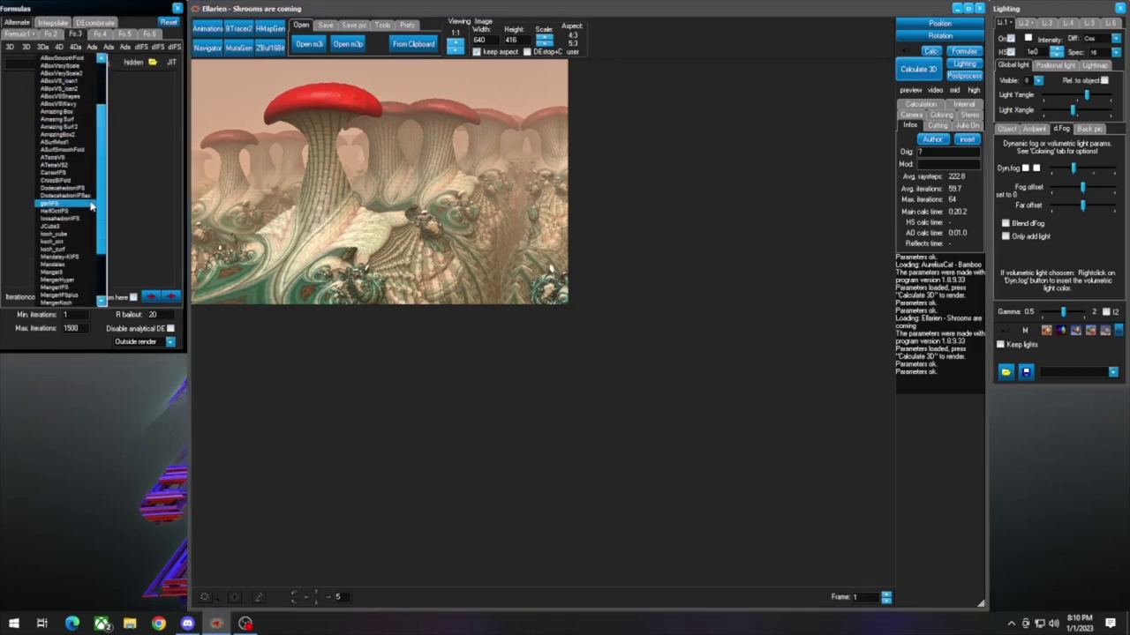
{"action": "left_click", "coordinate": [59, 46]}
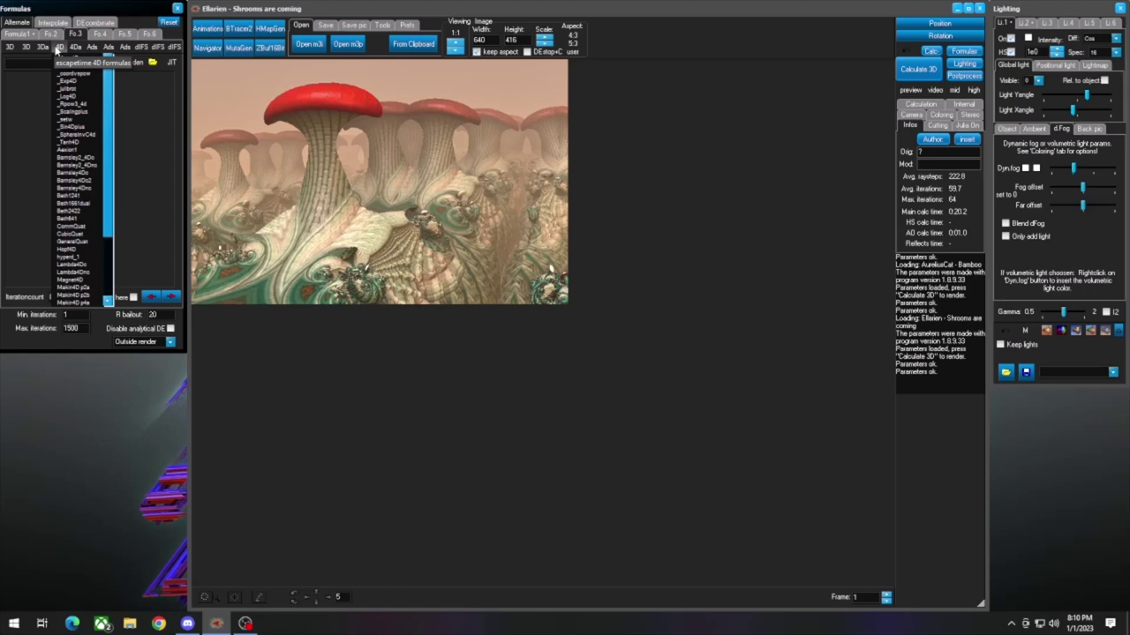
{"action": "left_click", "coordinate": [10, 47]}
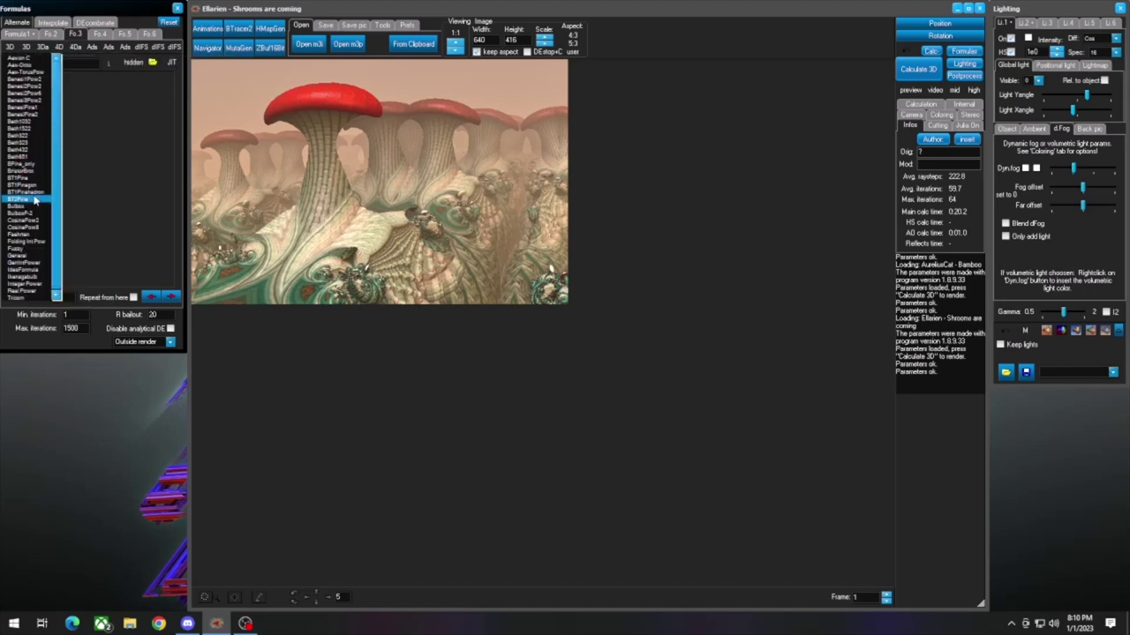
{"action": "left_click", "coordinate": [36, 180]}
{"action": "left_click", "coordinate": [921, 70]}
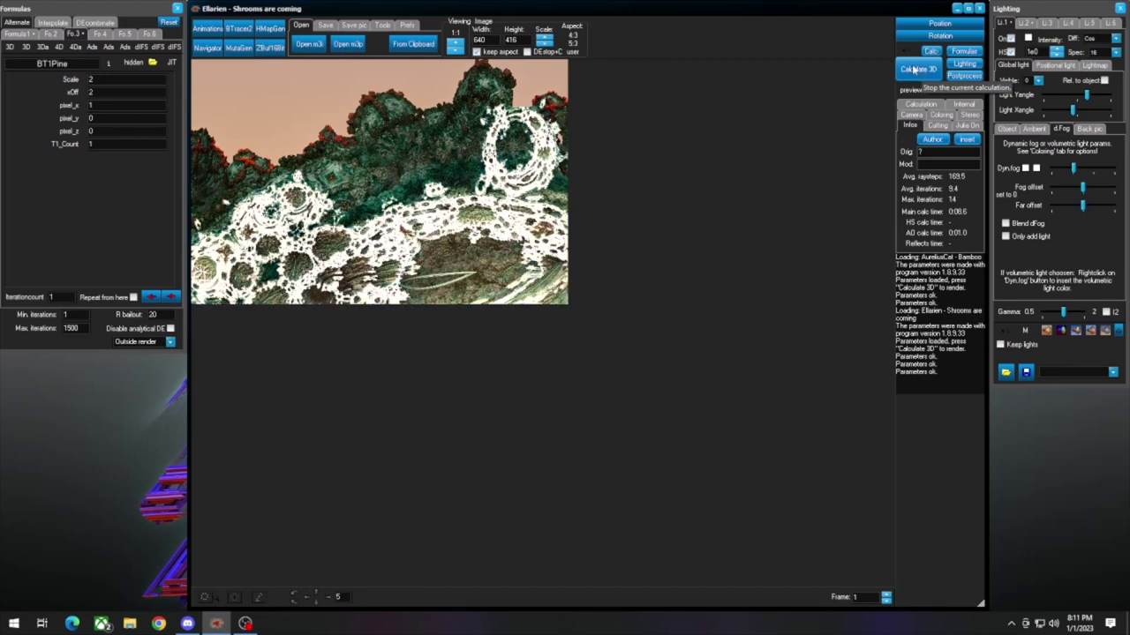
Step: Set BT1Pine's pixel_x to 0.5 and T1_Count to 1.5, and render the fractal again
{"action": "left_click", "coordinate": [91, 105]}
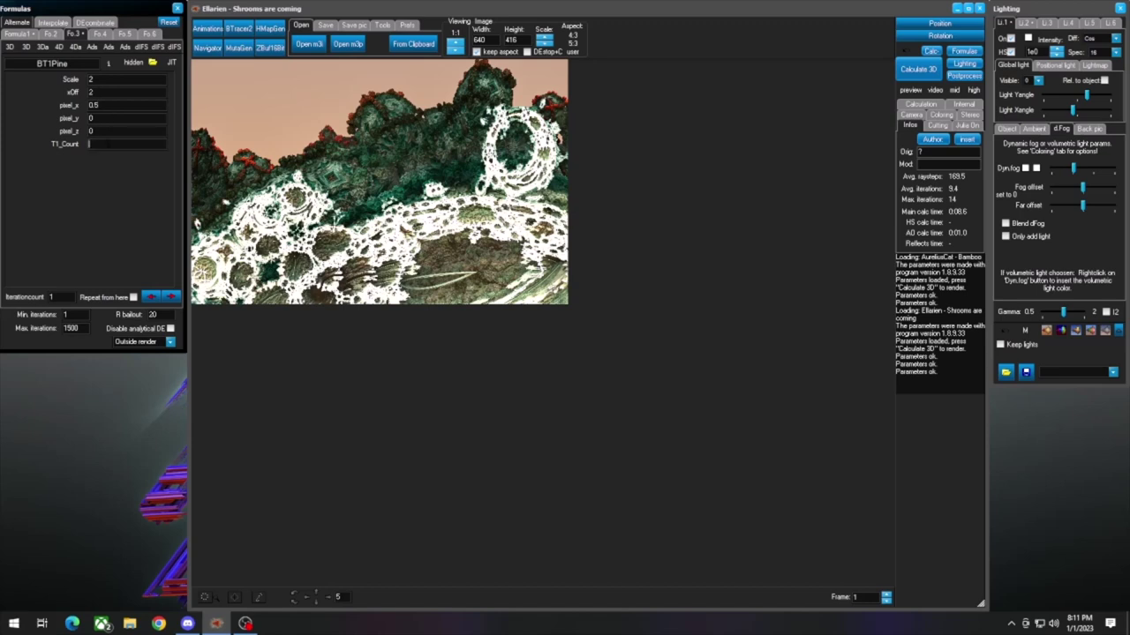
{"action": "left_click", "coordinate": [921, 69]}
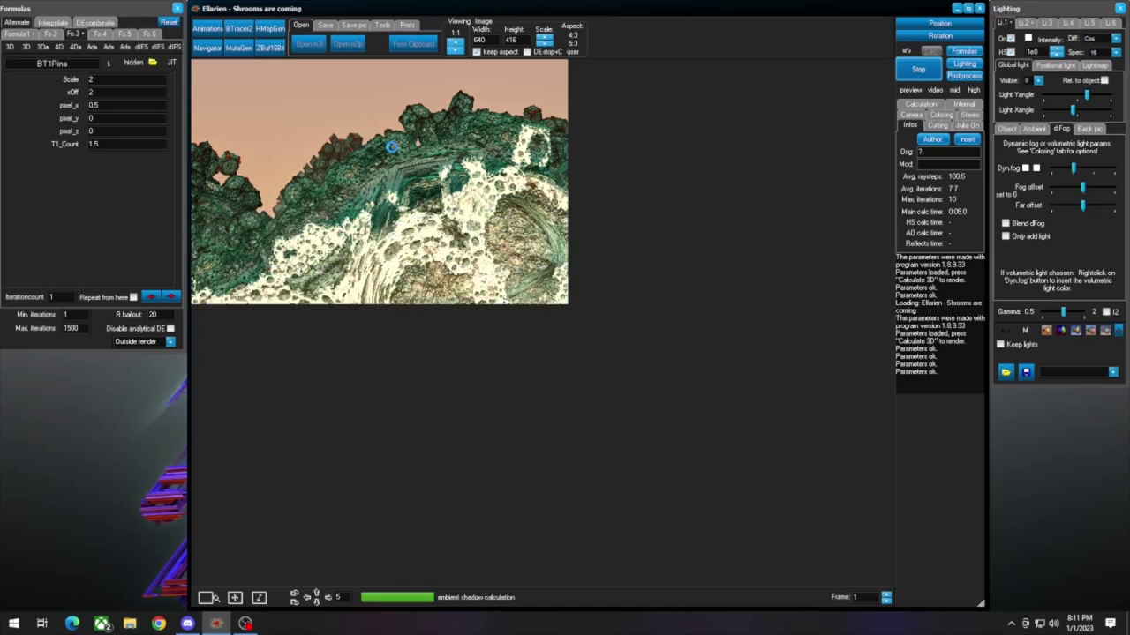
Step: Assign the Kalisets1 formula to the fifth formula slot and render the fractal
{"action": "left_click", "coordinate": [122, 33]}
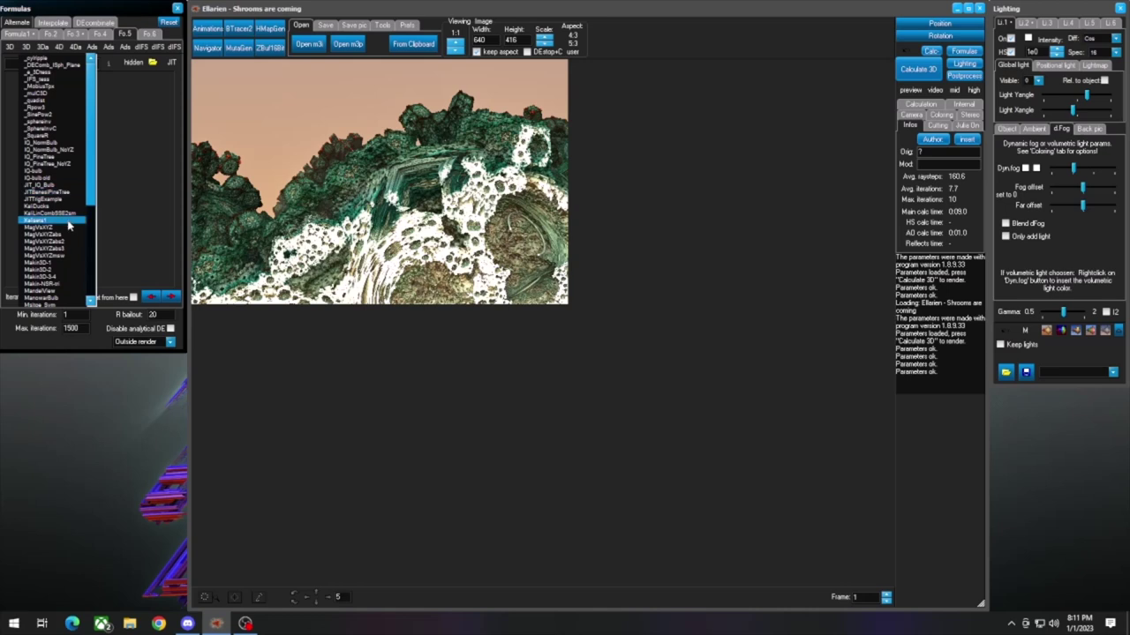
{"action": "left_click", "coordinate": [69, 221]}
{"action": "left_click", "coordinate": [919, 69]}
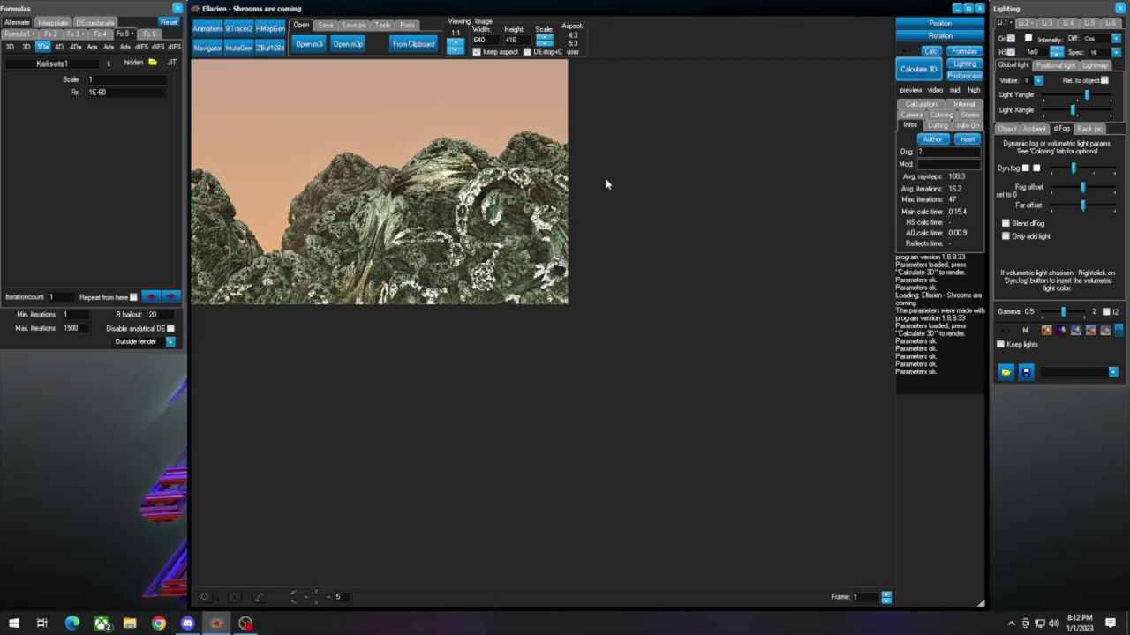
Step: In MutaGen, raise the probability of exchanging, adding and removing formulas, adjust the other mutation sliders, and generate three rounds of mutations from the current fractal
{"action": "left_click", "coordinate": [237, 49]}
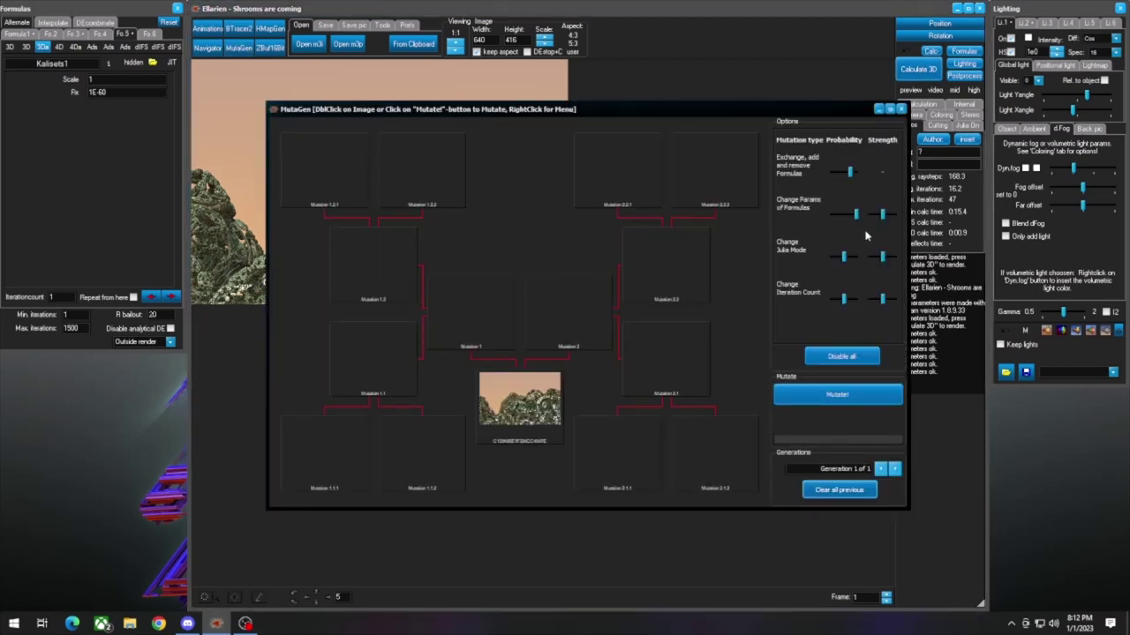
{"action": "left_click_drag", "start_coordinate": [847, 175], "coordinate": [857, 175]}
{"action": "left_click", "coordinate": [837, 394]}
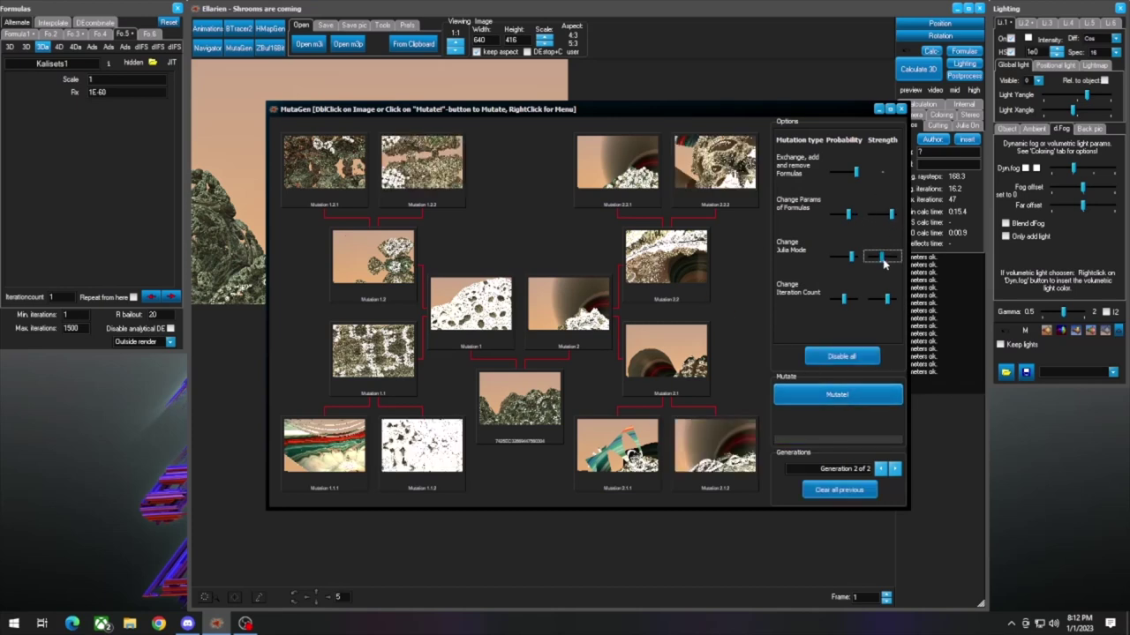
{"action": "left_click", "coordinate": [789, 401]}
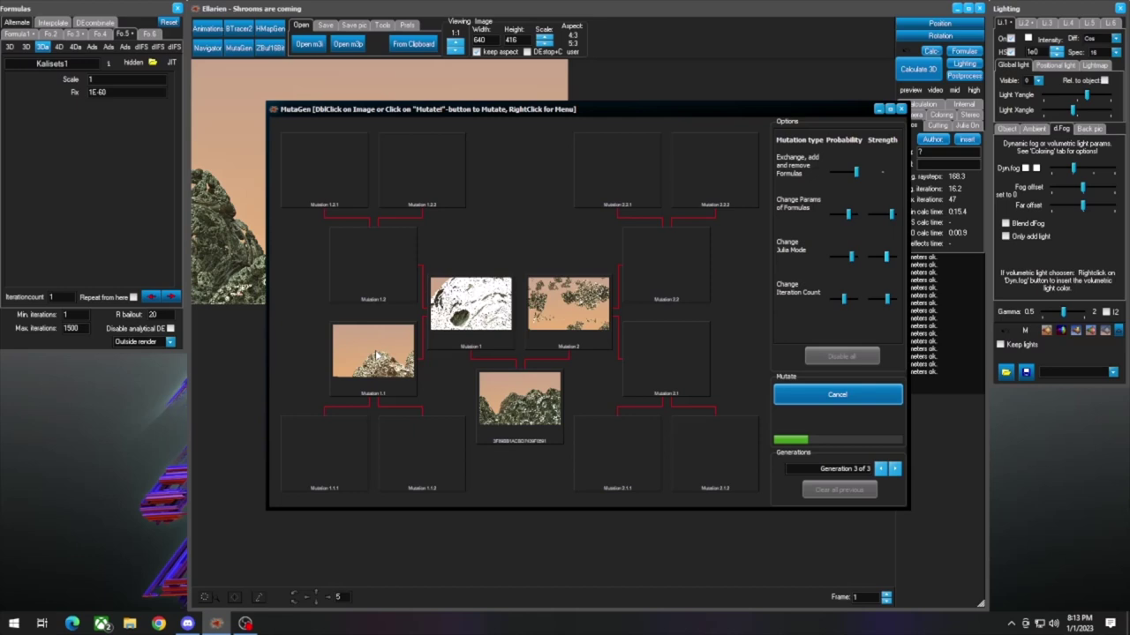
{"action": "left_click", "coordinate": [843, 399]}
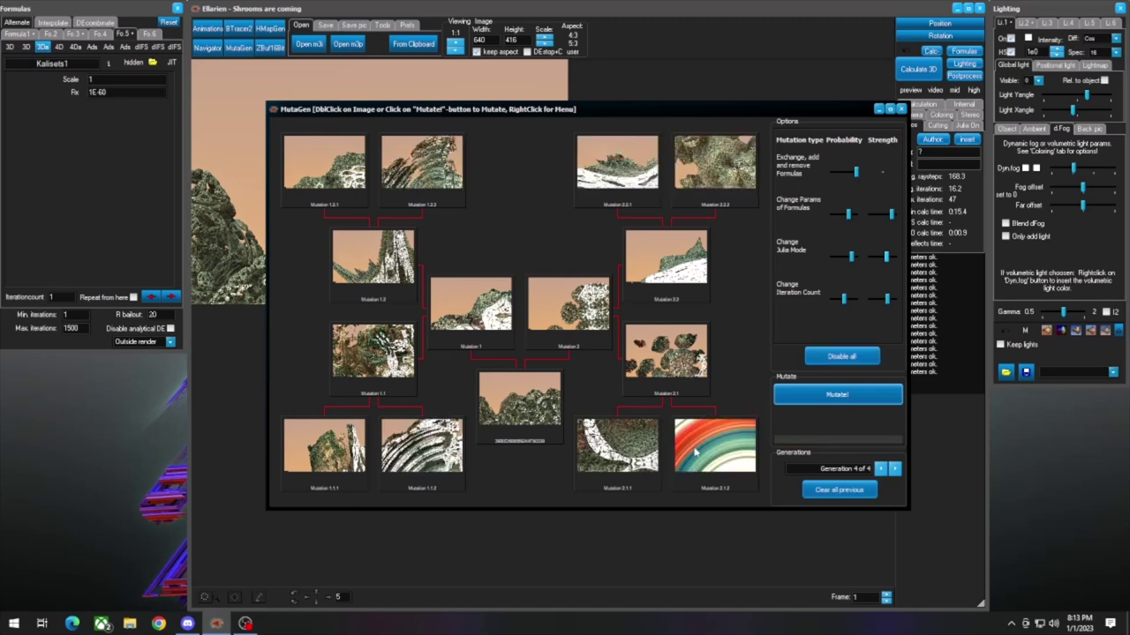
Step: Breed a new generation from Mutation 1.2, another from its Mutation 2.1.2, and mutate that base fractal once more
{"action": "double_click", "coordinate": [387, 278]}
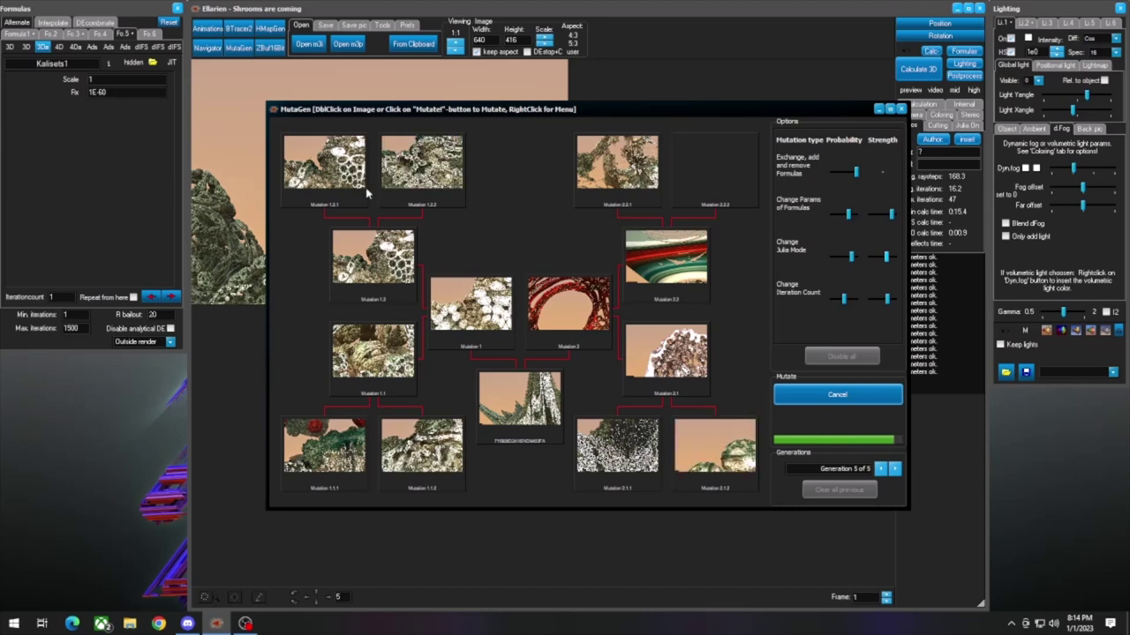
{"action": "double_click", "coordinate": [713, 455]}
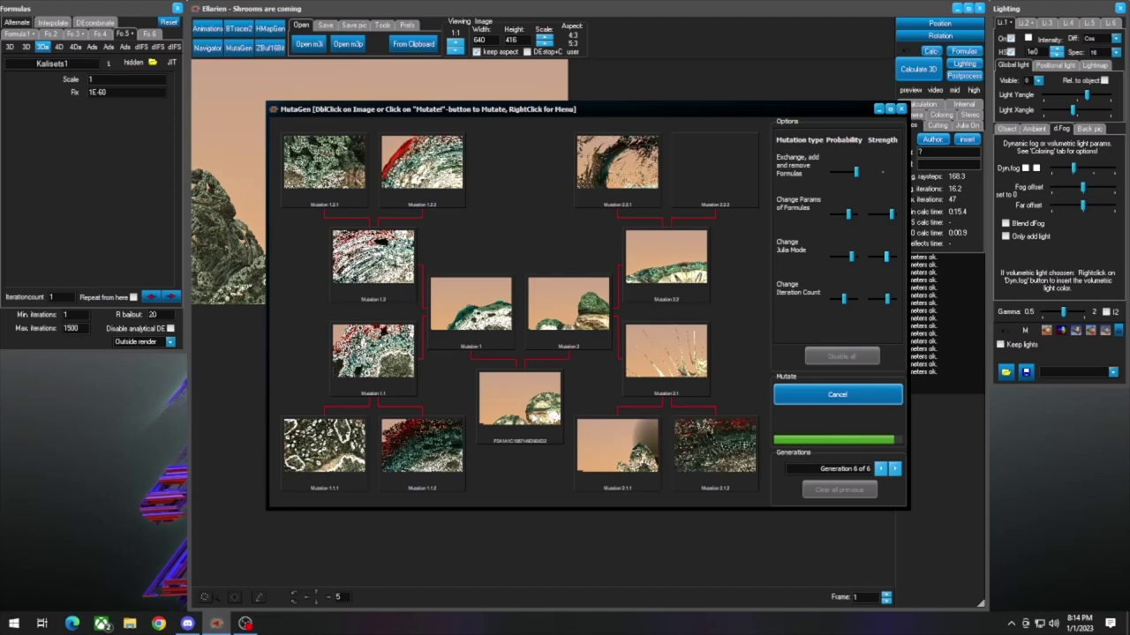
{"action": "left_click", "coordinate": [838, 394]}
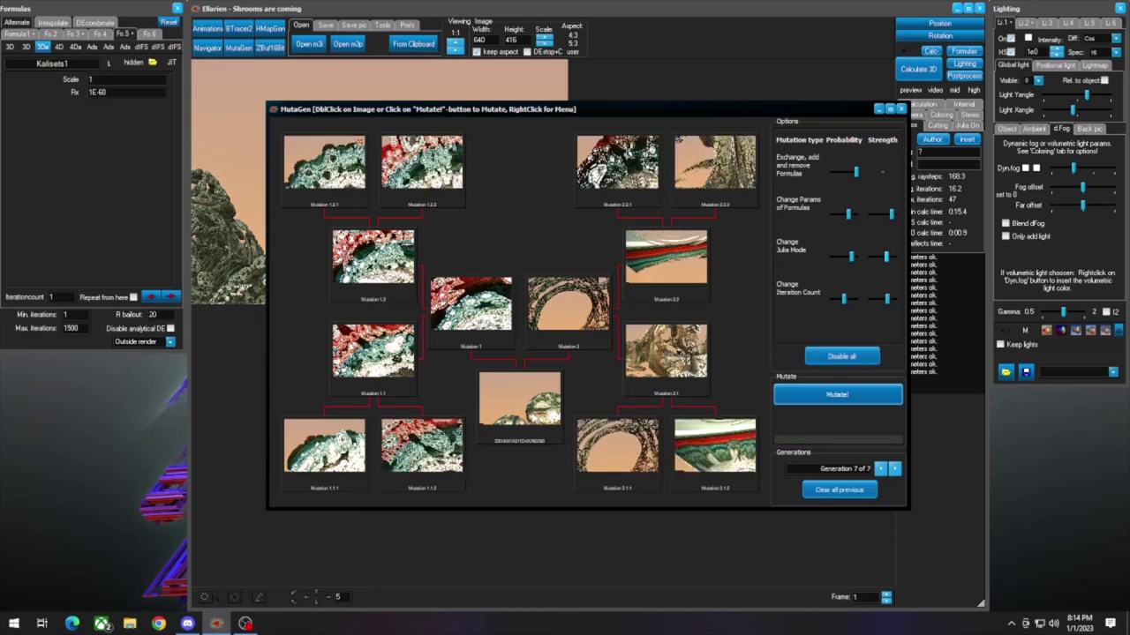
Step: Send the base fractal of the latest mutation generation to the main window and render it in 3D
{"action": "right_click", "coordinate": [533, 413]}
{"action": "left_click", "coordinate": [581, 425]}
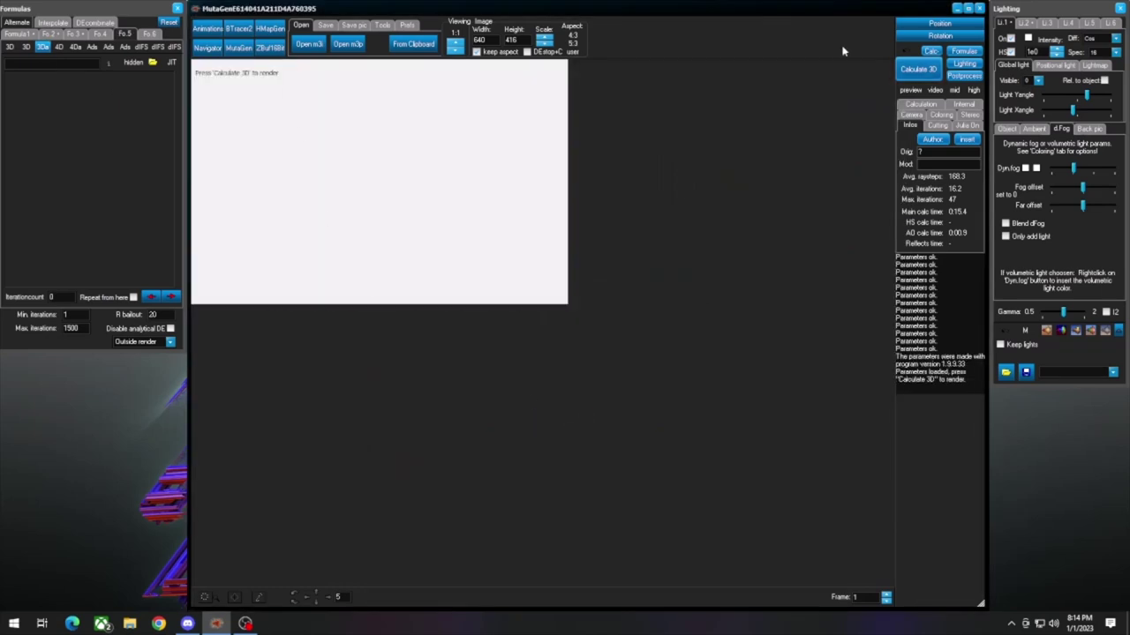
{"action": "left_click", "coordinate": [918, 68]}
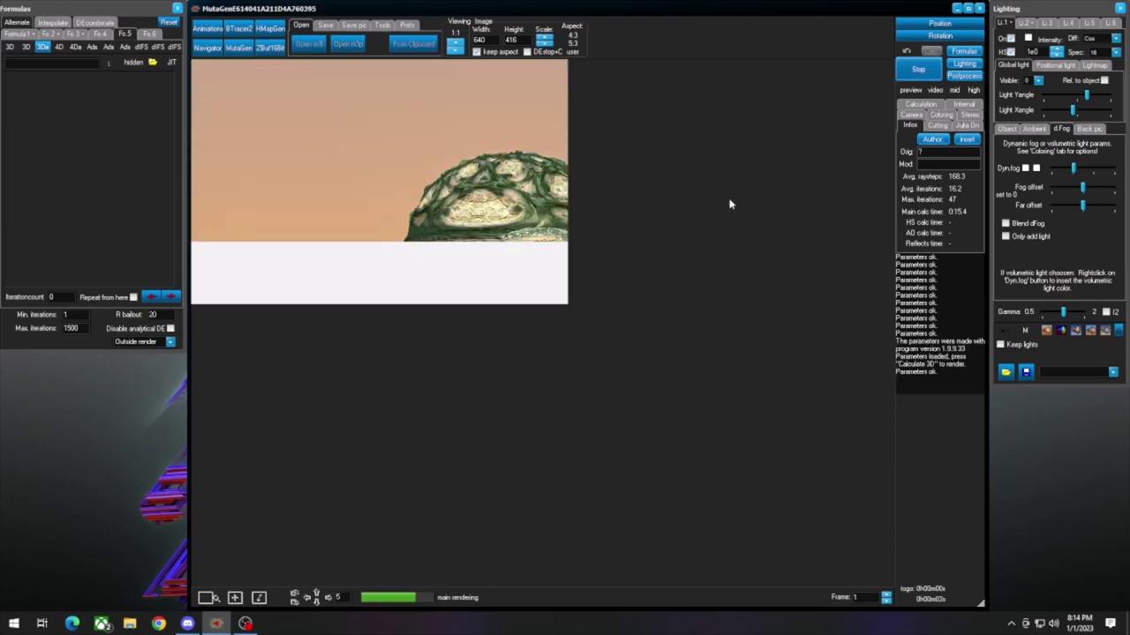
{"action": "left_click", "coordinate": [238, 48]}
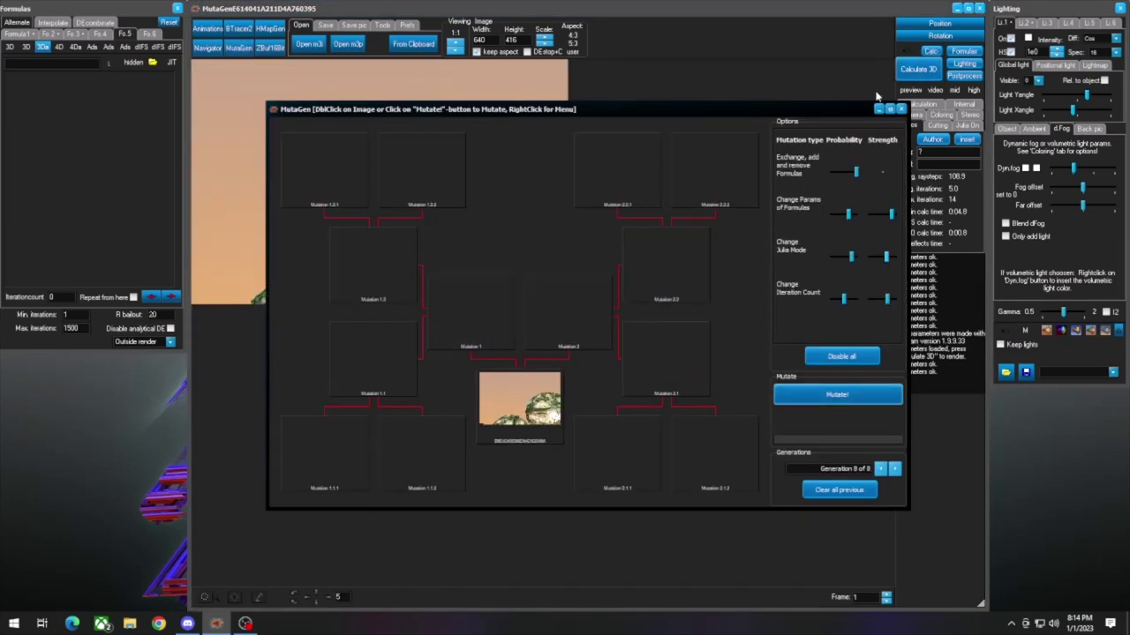
{"action": "left_click", "coordinate": [901, 109]}
Step: Open the current fractal in the Navigator and turn the camera down and to the right to frame the spheres
{"action": "left_click", "coordinate": [207, 48]}
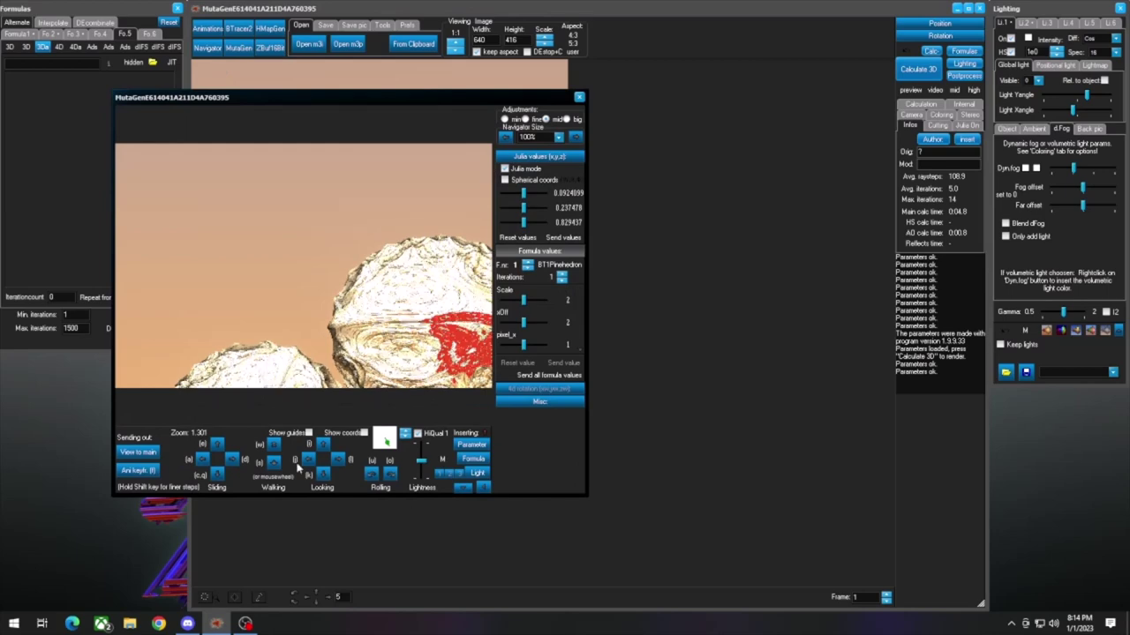
{"action": "left_click", "coordinate": [325, 479]}
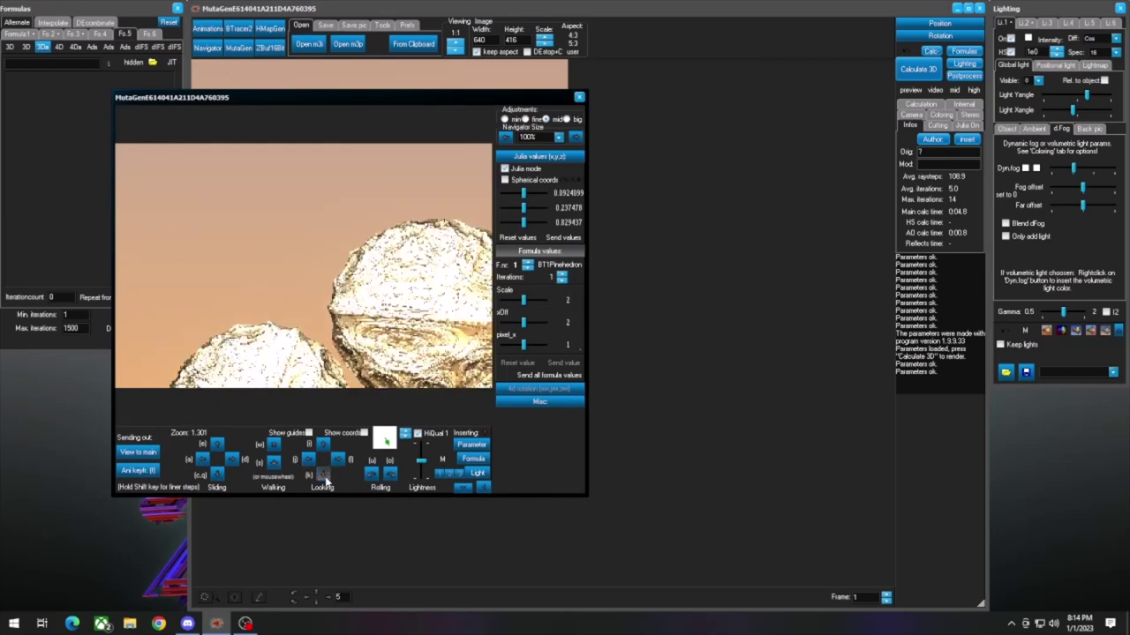
{"action": "left_click", "coordinate": [325, 479]}
{"action": "left_click", "coordinate": [325, 479]}
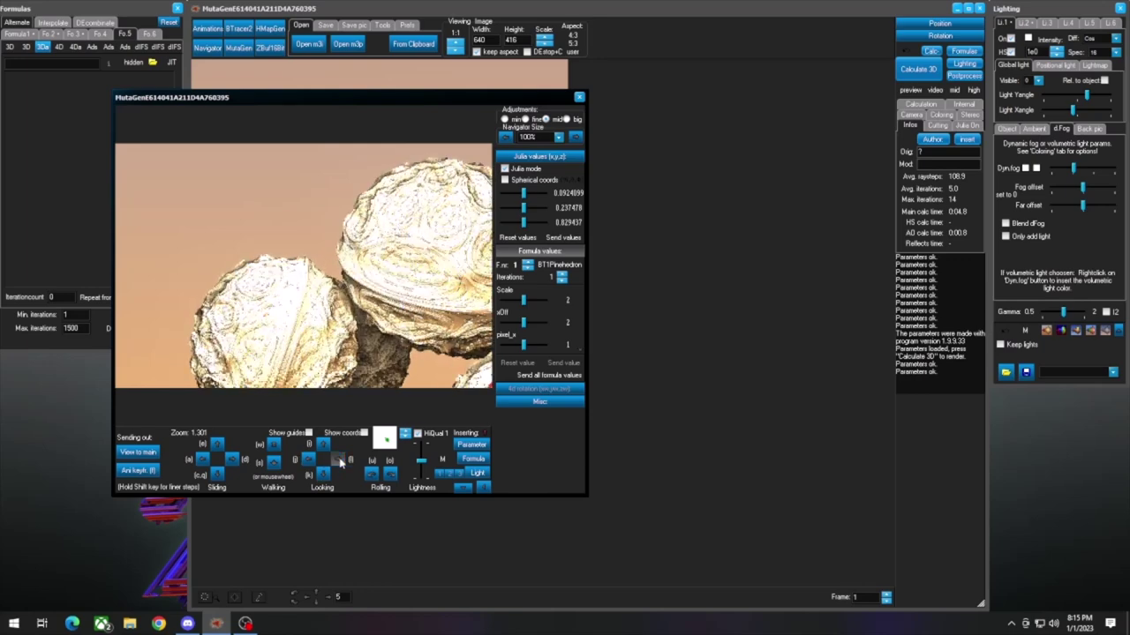
{"action": "left_click", "coordinate": [339, 460]}
{"action": "left_click", "coordinate": [338, 460]}
{"action": "left_click", "coordinate": [325, 479]}
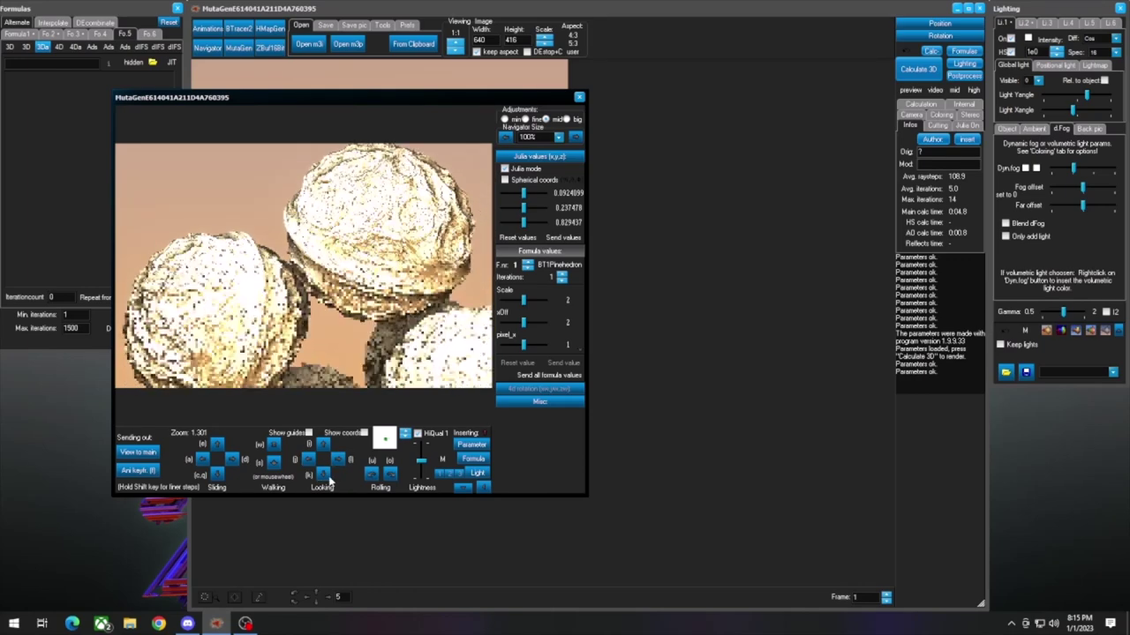
Step: Roll the camera and adjust its vertical look direction until the spheres stand upright in two side-by-side columns
{"action": "left_click", "coordinate": [391, 477]}
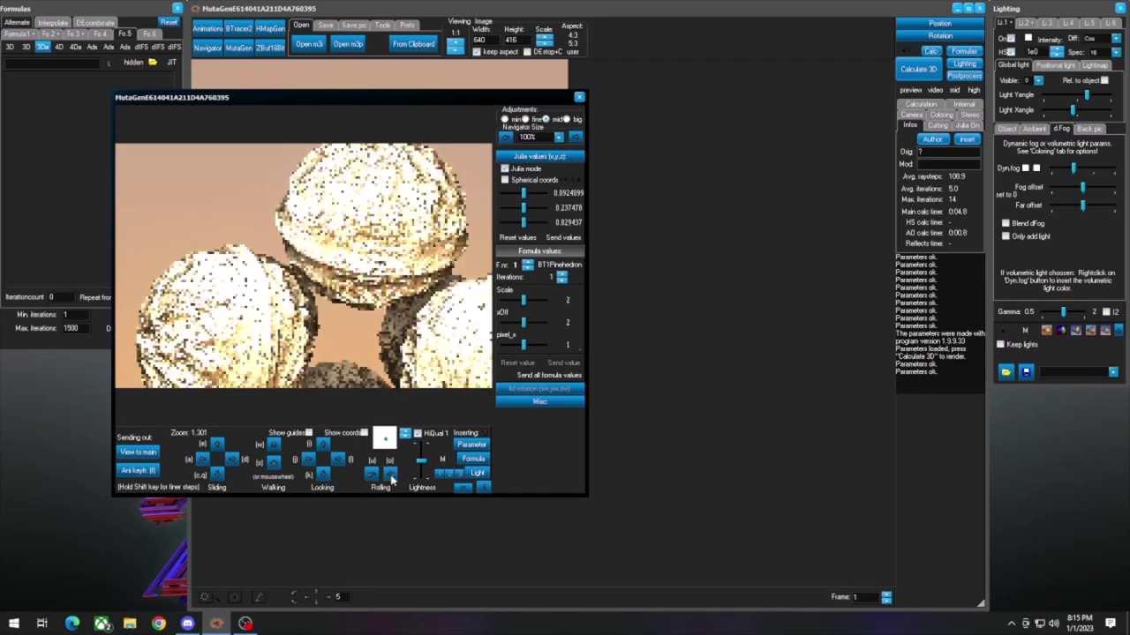
{"action": "left_click", "coordinate": [390, 477]}
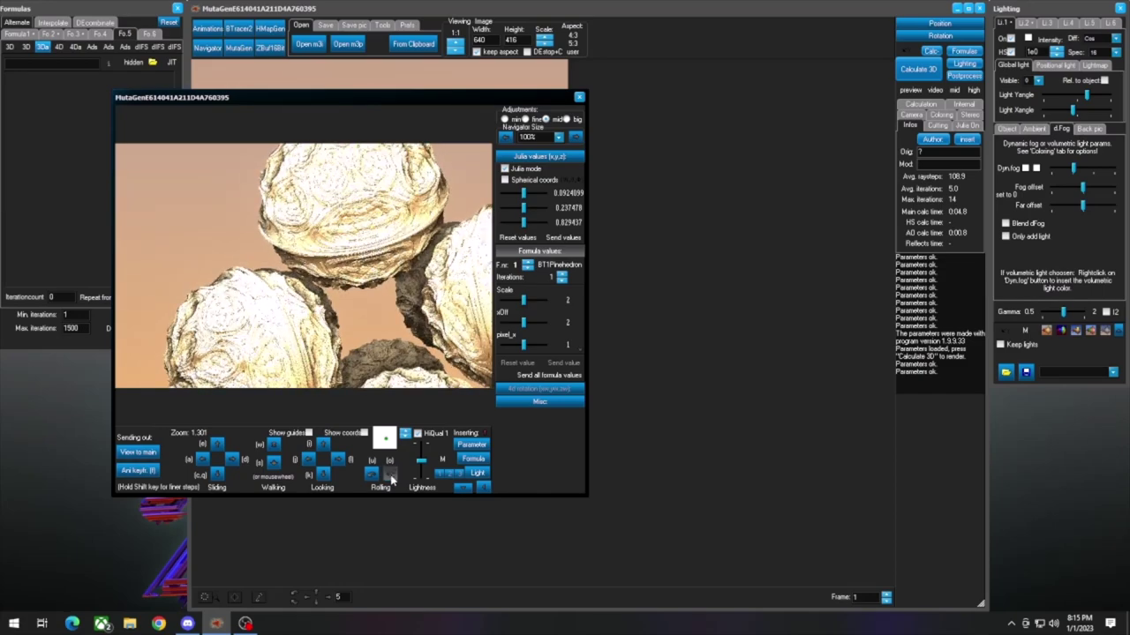
{"action": "left_click", "coordinate": [391, 476]}
{"action": "left_click", "coordinate": [391, 477]}
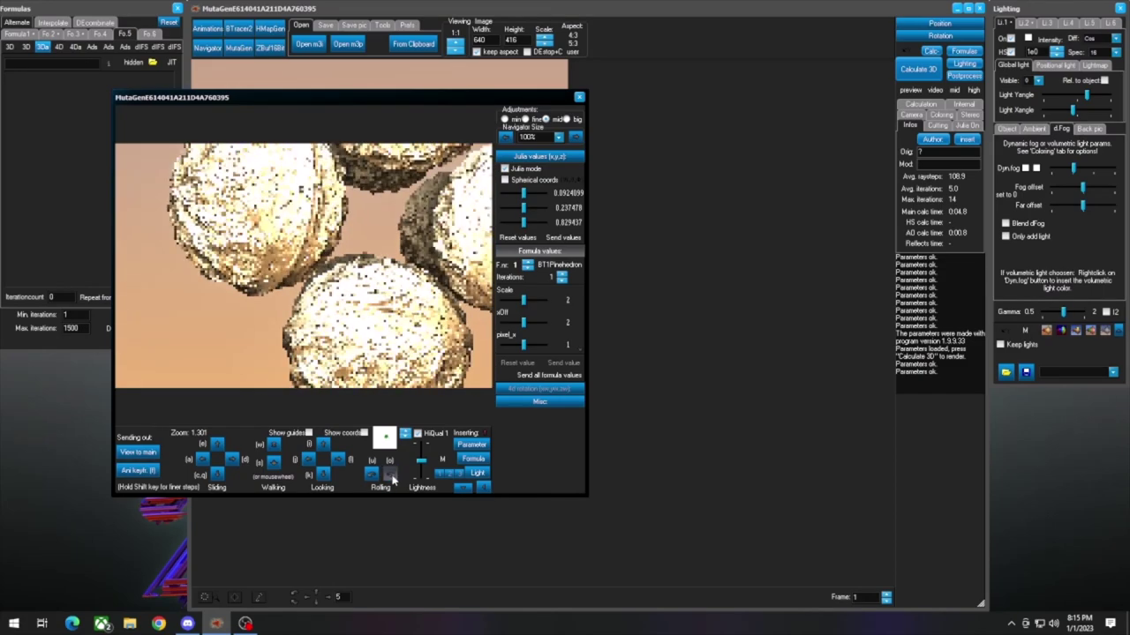
{"action": "left_click", "coordinate": [325, 478]}
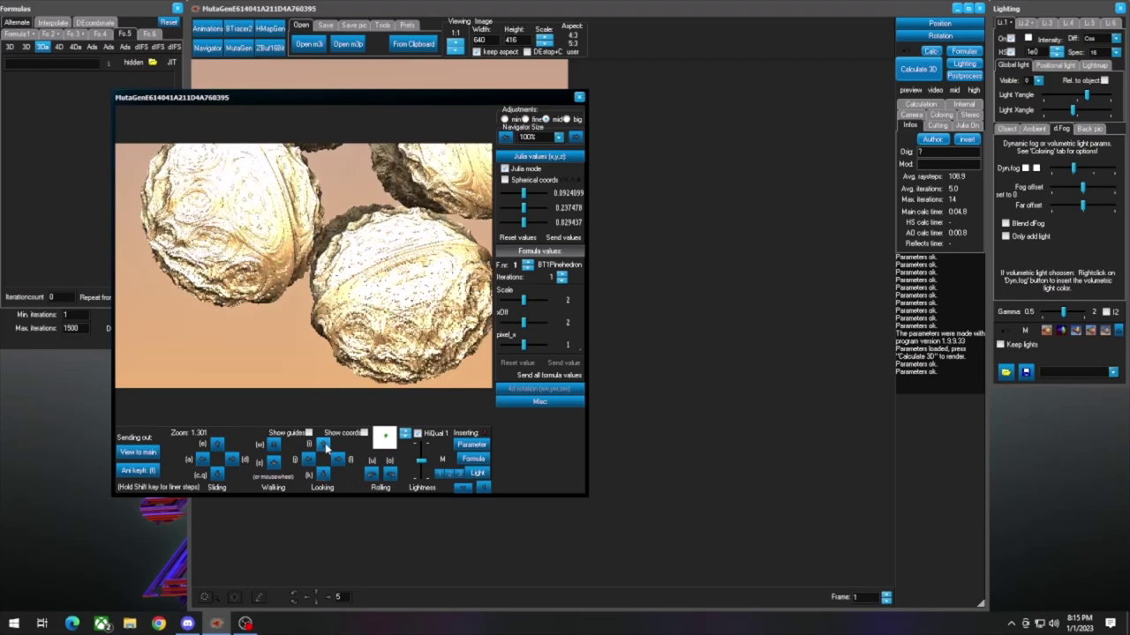
{"action": "left_click", "coordinate": [325, 448]}
{"action": "left_click", "coordinate": [390, 477]}
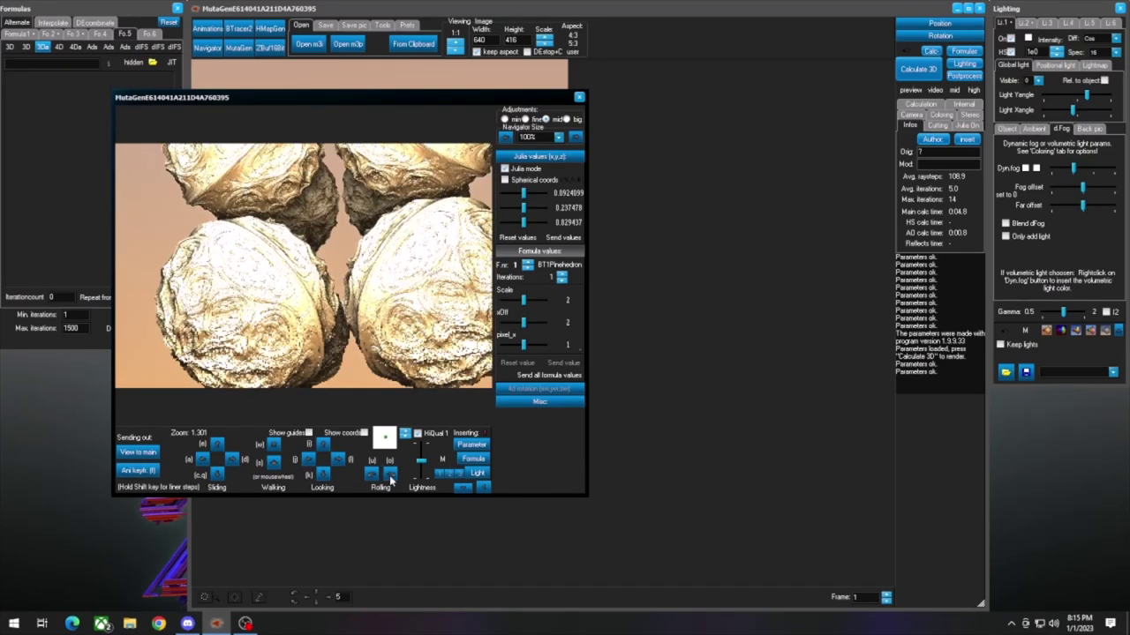
Step: Fine-tune the camera's horizontal look direction to center the gap between the two columns of spheres
{"action": "left_click", "coordinate": [308, 460]}
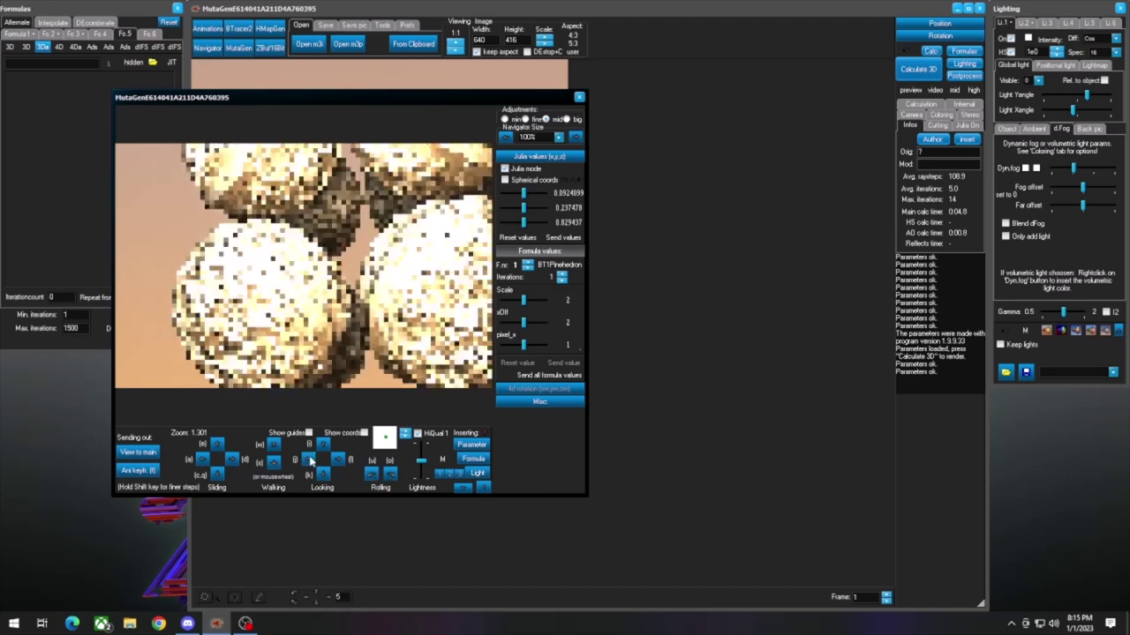
{"action": "left_click", "coordinate": [339, 459]}
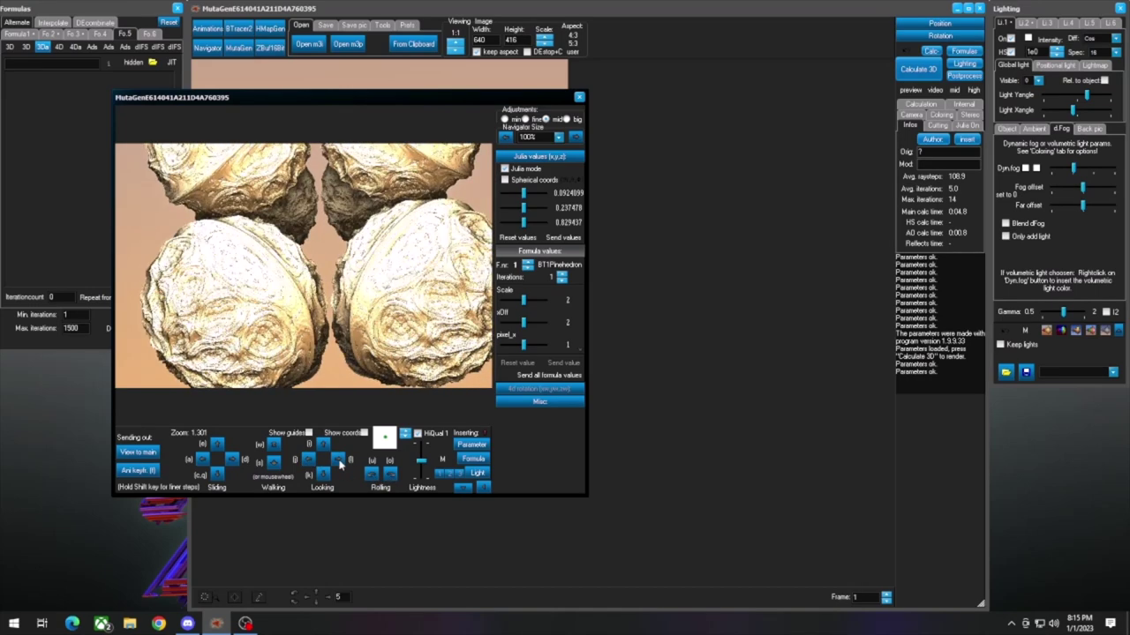
{"action": "left_click", "coordinate": [338, 460]}
{"action": "left_click", "coordinate": [308, 460]}
Step: Walk the camera in and back out until the lower spheres fit in frame, send the view to the main window, and render it in 3D
{"action": "left_click", "coordinate": [275, 465]}
{"action": "left_click", "coordinate": [276, 447]}
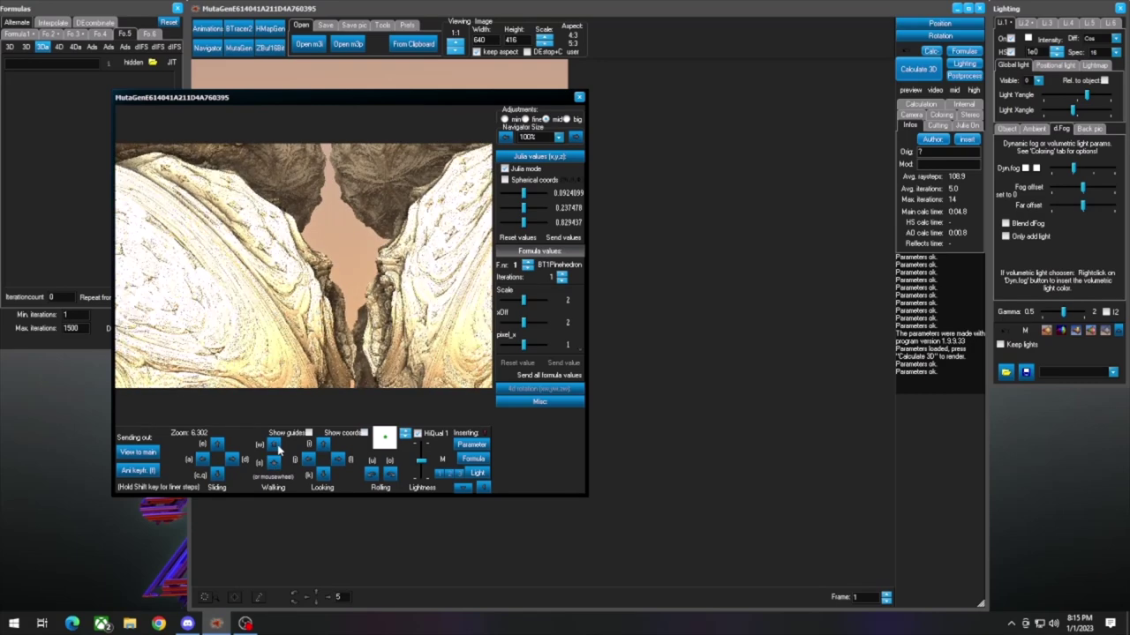
{"action": "left_click", "coordinate": [273, 469]}
{"action": "left_click", "coordinate": [273, 469]}
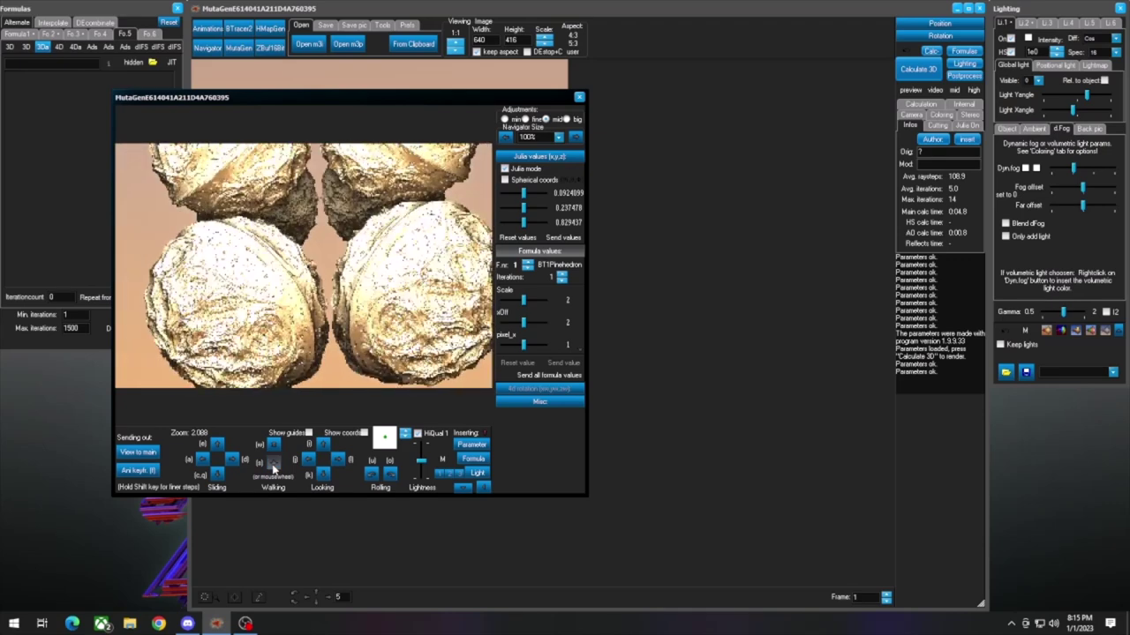
{"action": "left_click", "coordinate": [274, 469]}
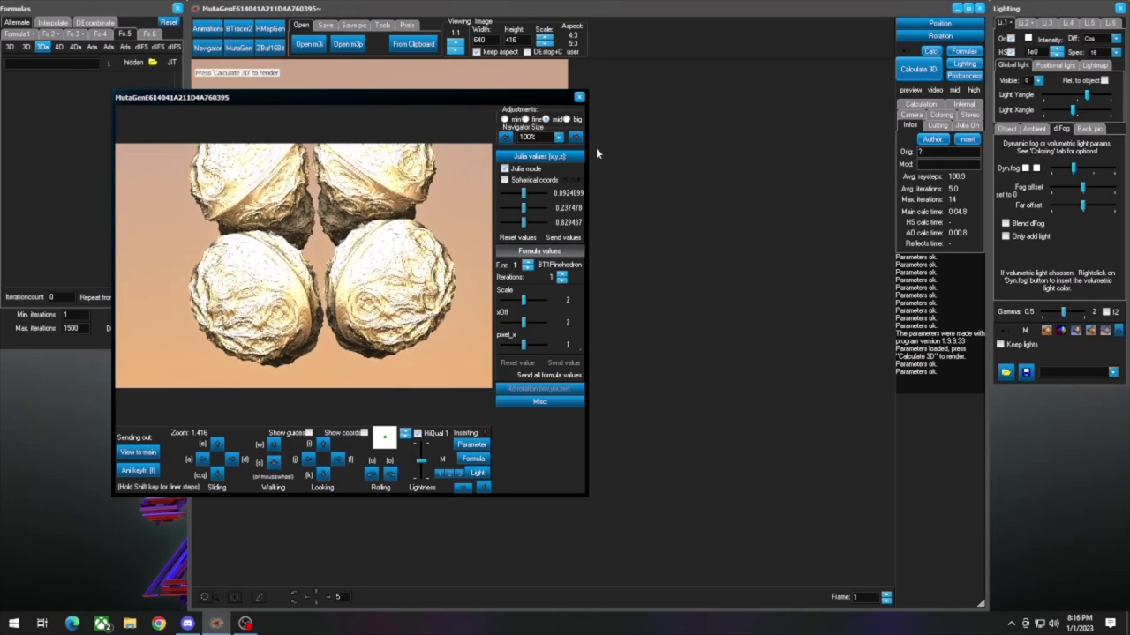
{"action": "left_click", "coordinate": [578, 97]}
{"action": "left_click", "coordinate": [904, 72]}
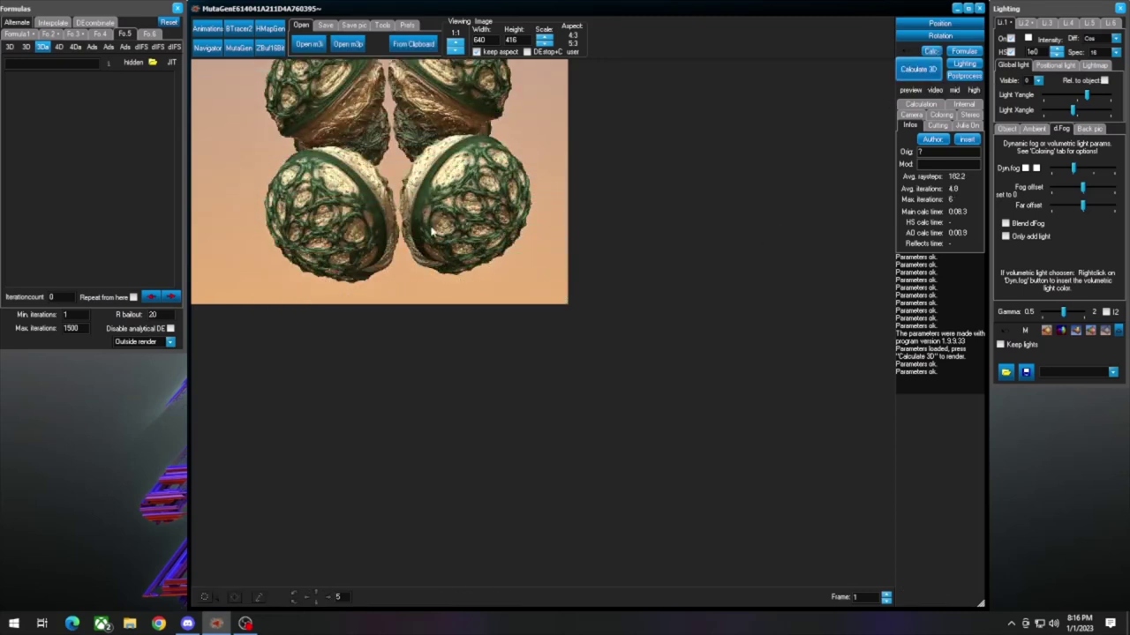
Step: In MutaGen, lower the formula-parameter strength and Julia mode probability, raise the Julia mode strength, and mutate the reframed fractal
{"action": "left_click", "coordinate": [238, 49]}
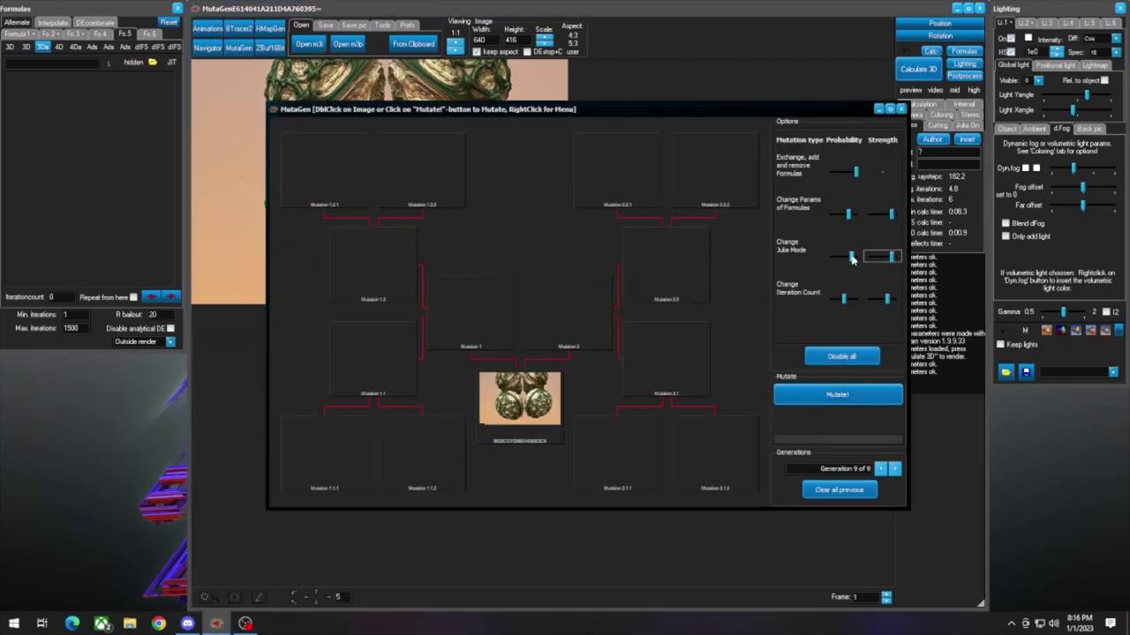
{"action": "left_click", "coordinate": [869, 391]}
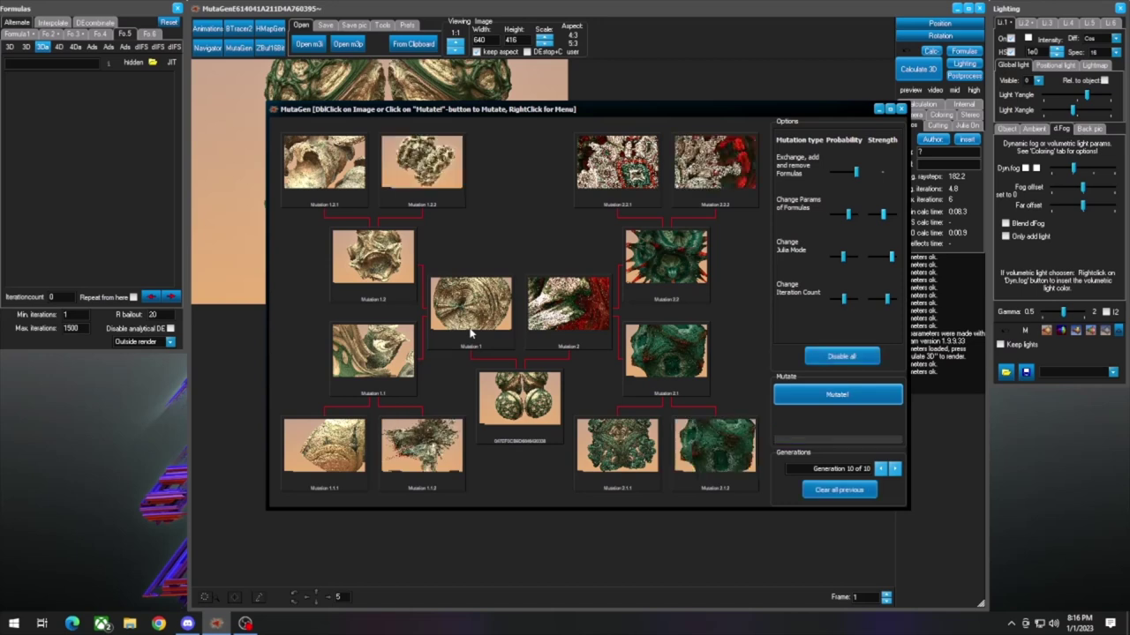
Step: Breed a generation from Mutation 2.1.1, mutate its base fractal once more, and breed another generation from Mutation 2.2
{"action": "double_click", "coordinate": [615, 459]}
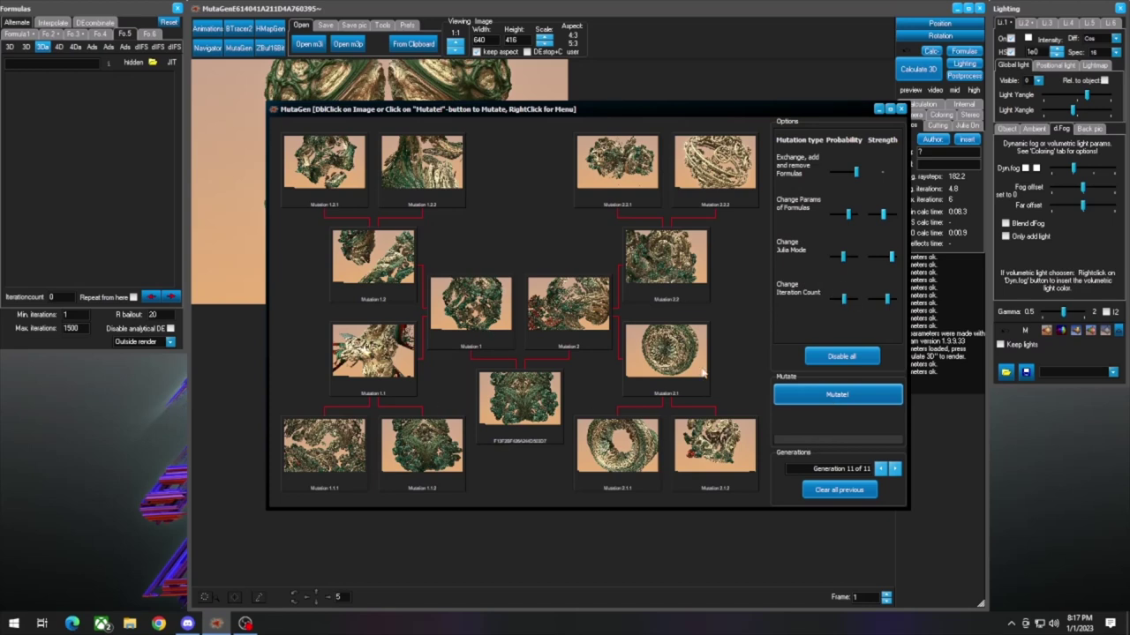
{"action": "left_click", "coordinate": [817, 395]}
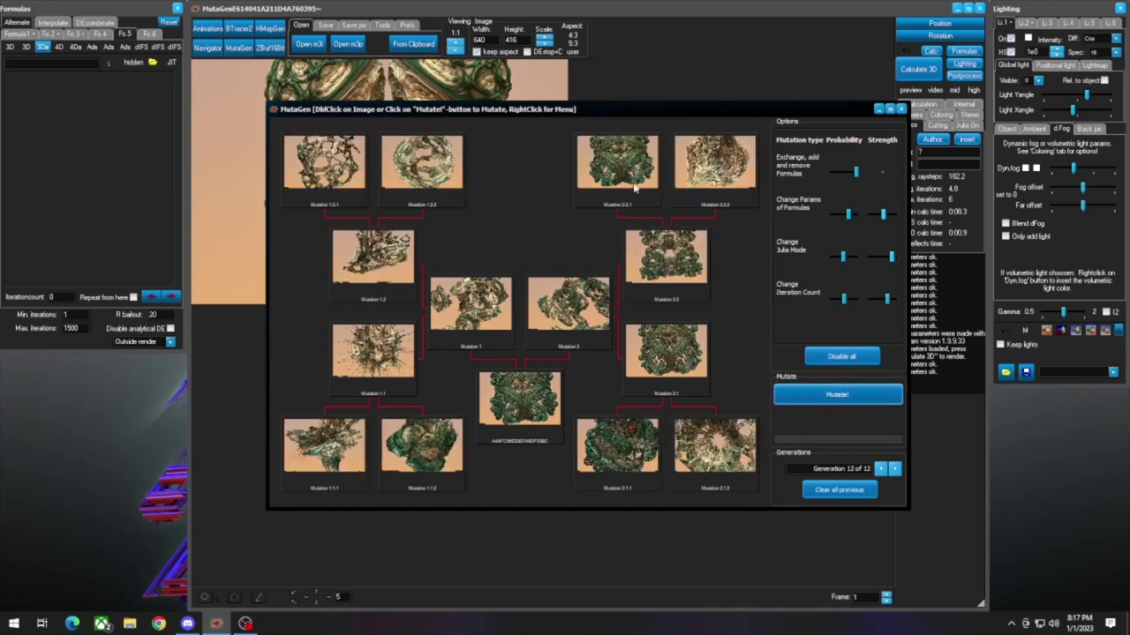
{"action": "double_click", "coordinate": [668, 263]}
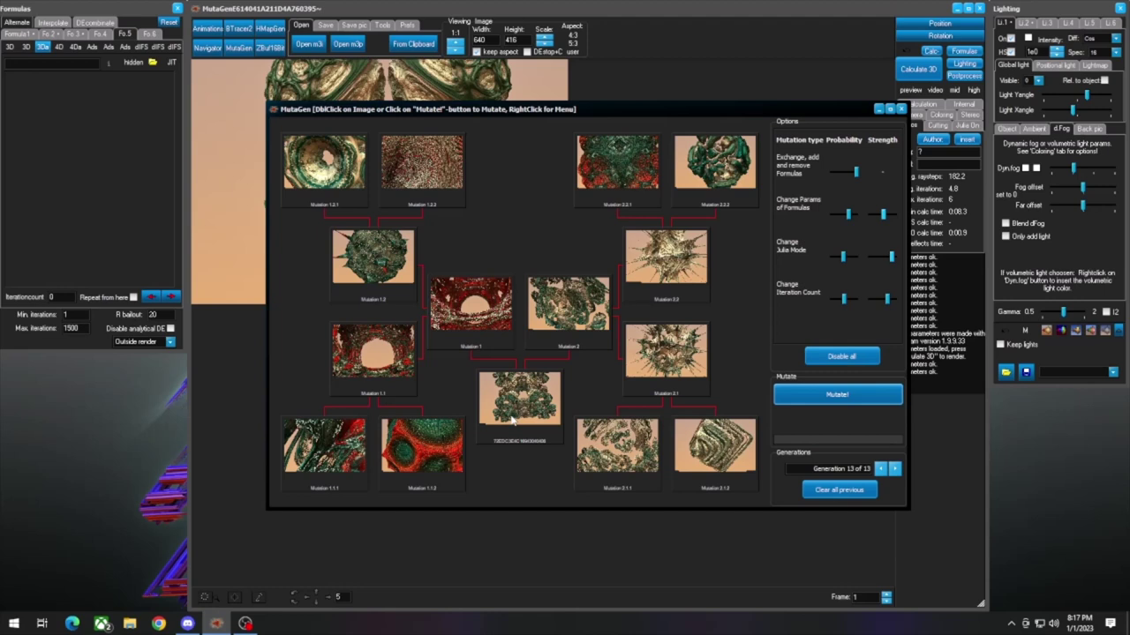
Step: Send the base fractal of the newest generation to the main window and render it in 3D, leaving MutaGen closed
{"action": "right_click", "coordinate": [512, 421]}
{"action": "left_click", "coordinate": [547, 426]}
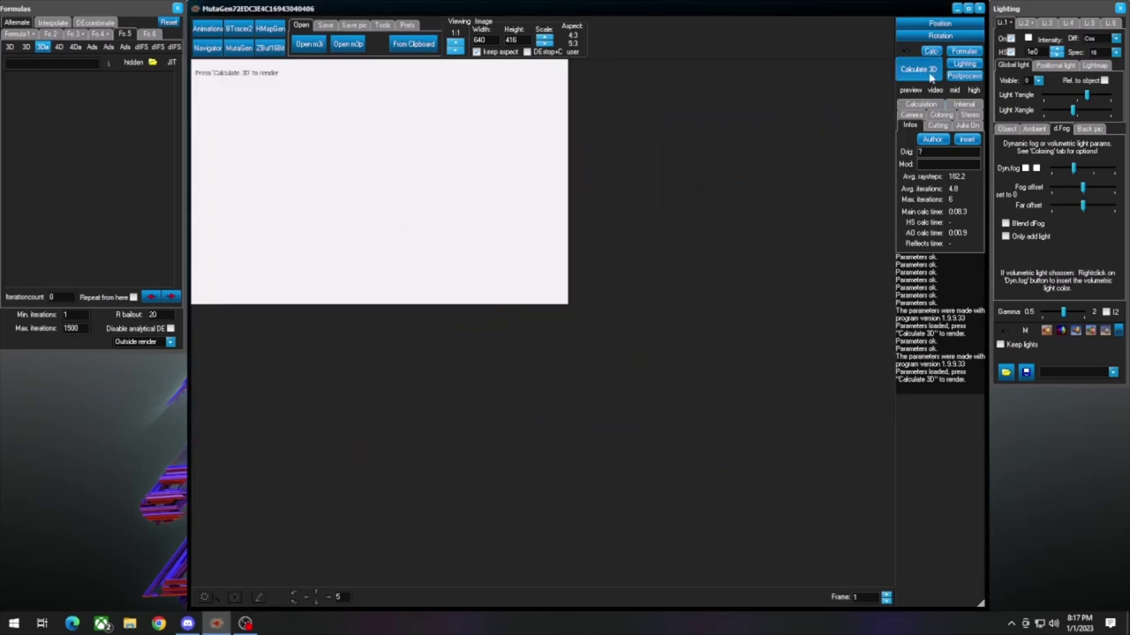
{"action": "mouse_move", "coordinate": [217, 622]}
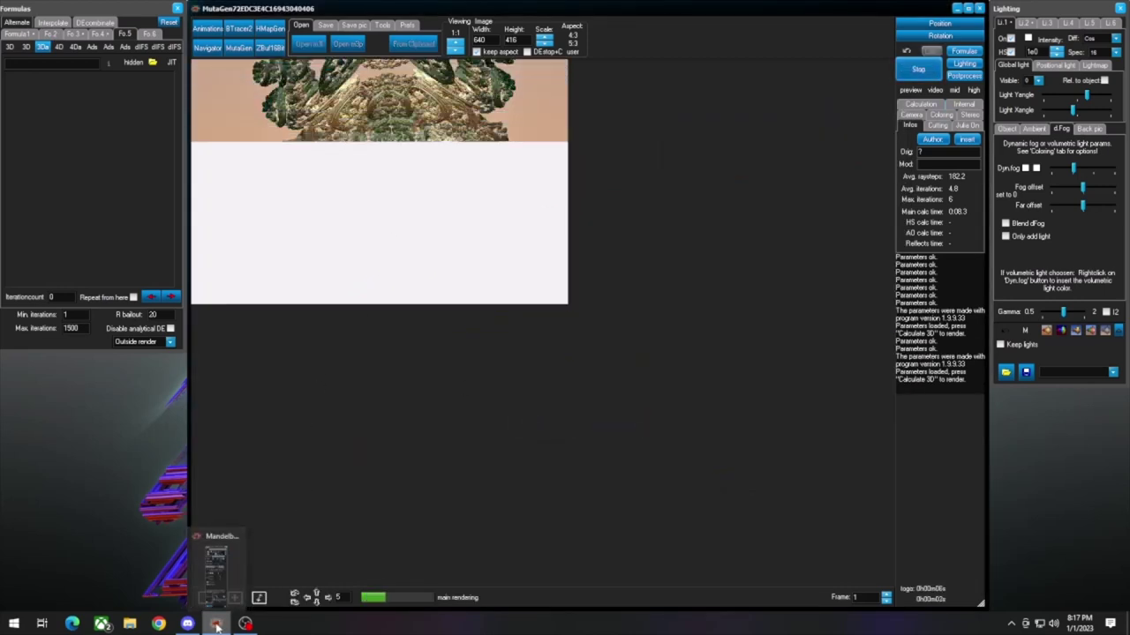
{"action": "left_click", "coordinate": [238, 47]}
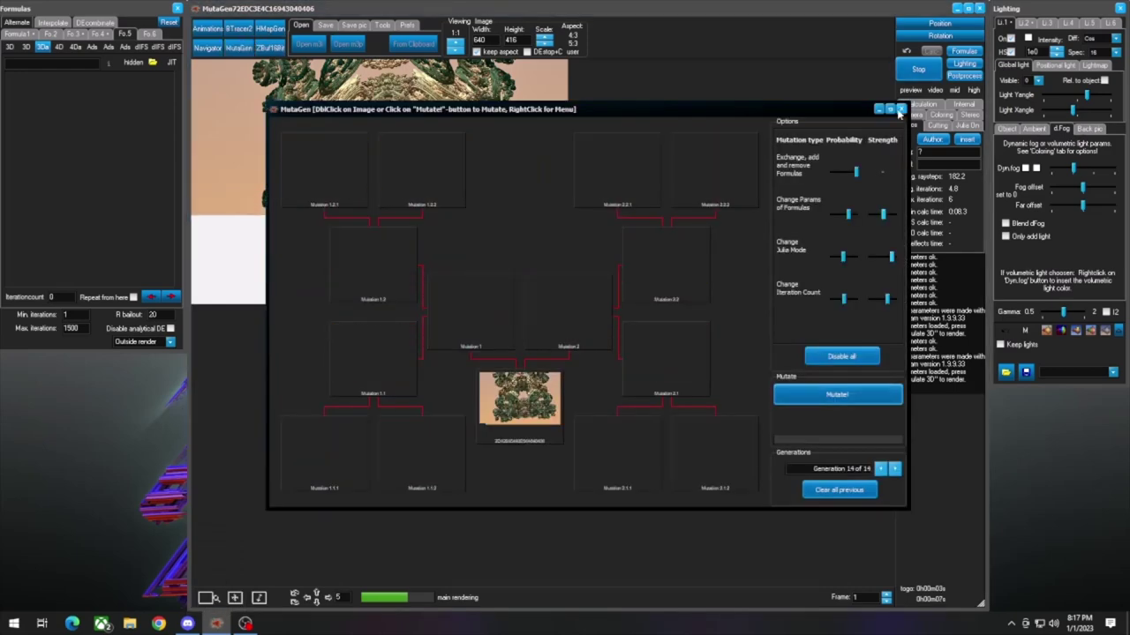
{"action": "left_click", "coordinate": [897, 107]}
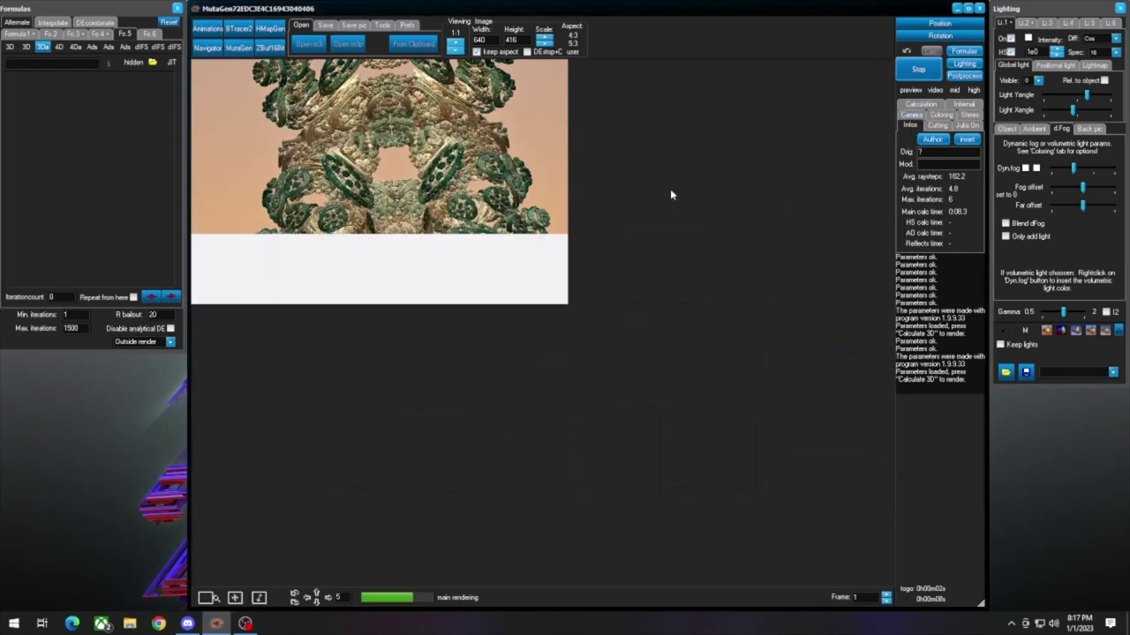
Step: Replace the formula in the fourth slot with ABoxPlatinum and render the fractal in 3D
{"action": "left_click", "coordinate": [98, 33]}
{"action": "left_click", "coordinate": [52, 63]}
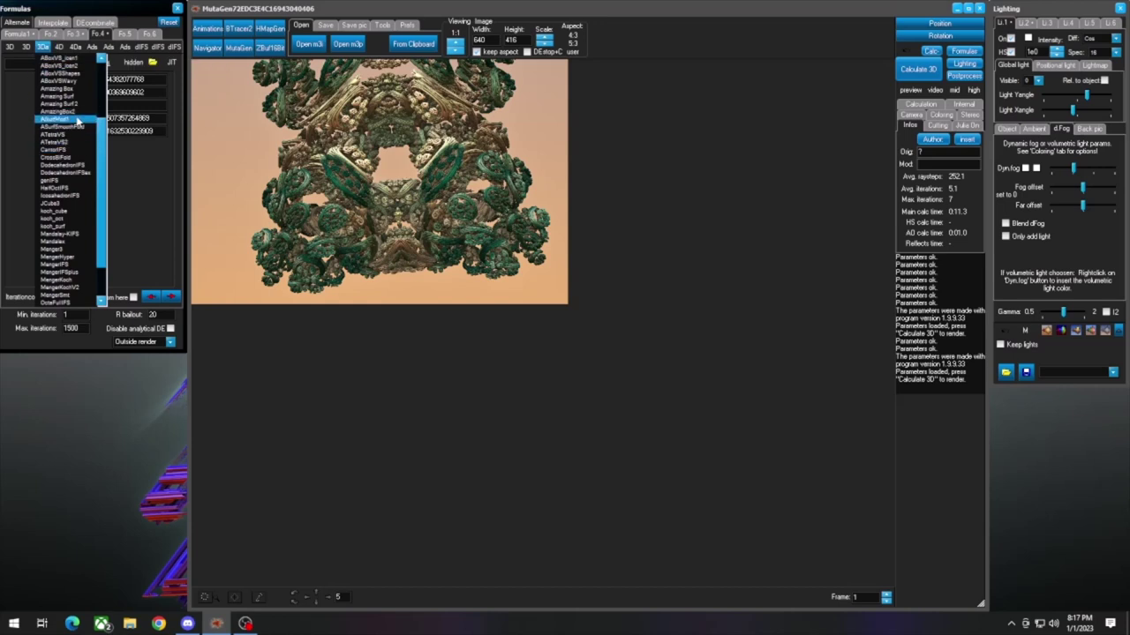
{"action": "scroll", "coordinate": [70, 119], "scroll_direction": "up", "scroll_amount": 2}
{"action": "scroll", "coordinate": [77, 121], "scroll_direction": "up", "scroll_amount": 3}
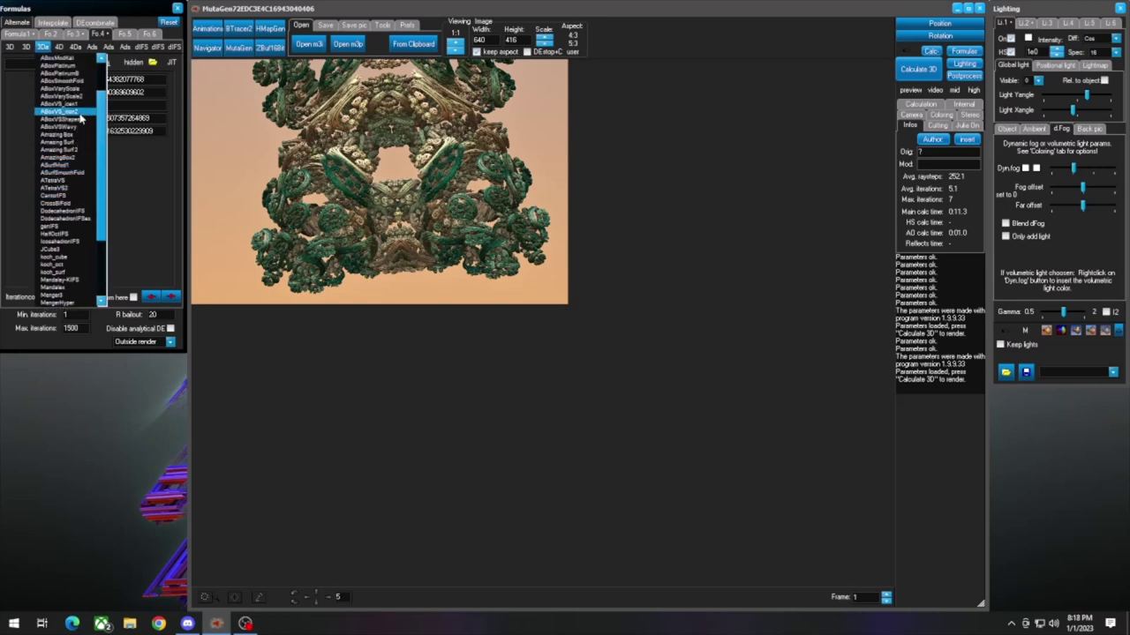
{"action": "left_click", "coordinate": [81, 91]}
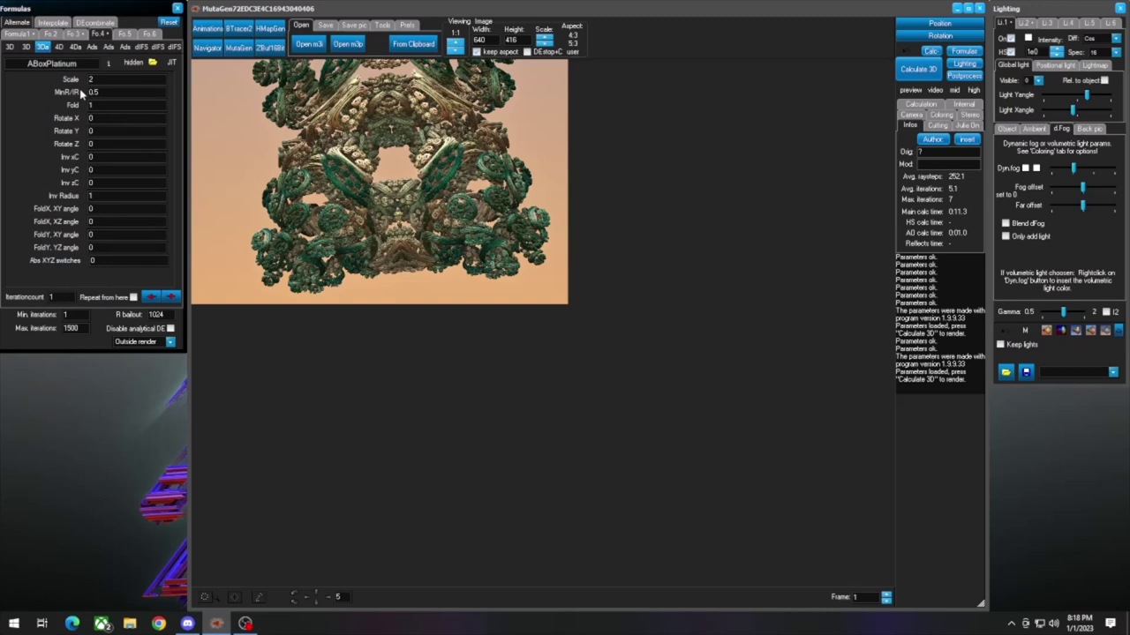
{"action": "left_click", "coordinate": [931, 70]}
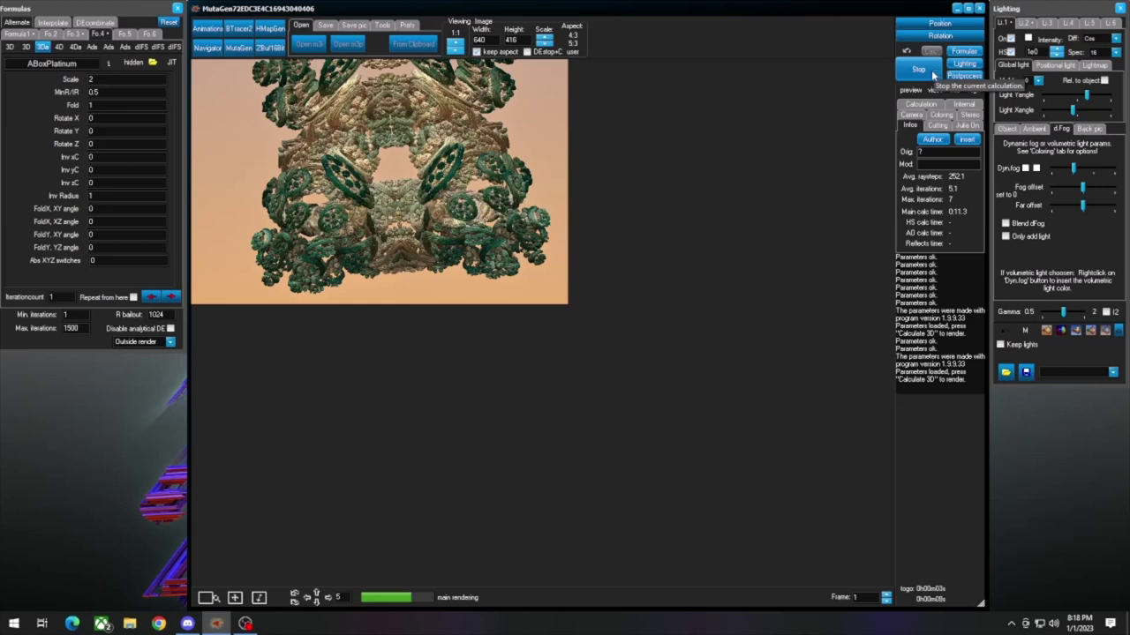
Step: Browse the 4D and 3D formulas for the third slot, assign Msltoe_Sym to it, and render the fractal
{"action": "left_click", "coordinate": [74, 34]}
{"action": "left_click", "coordinate": [60, 47]}
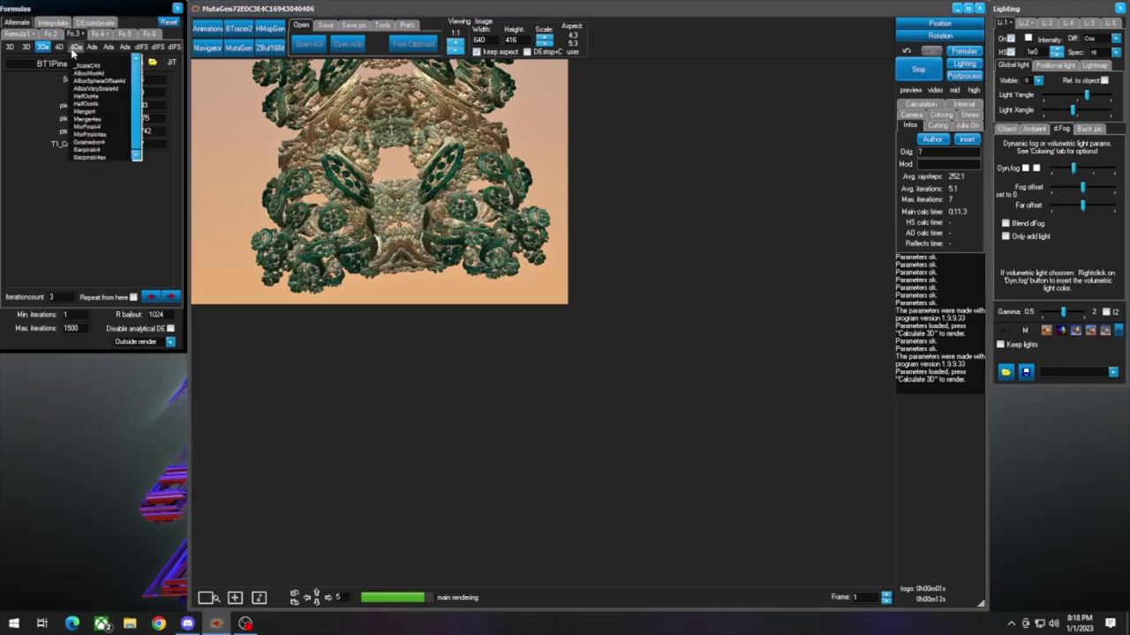
{"action": "left_click", "coordinate": [62, 48]}
{"action": "left_click", "coordinate": [62, 47]}
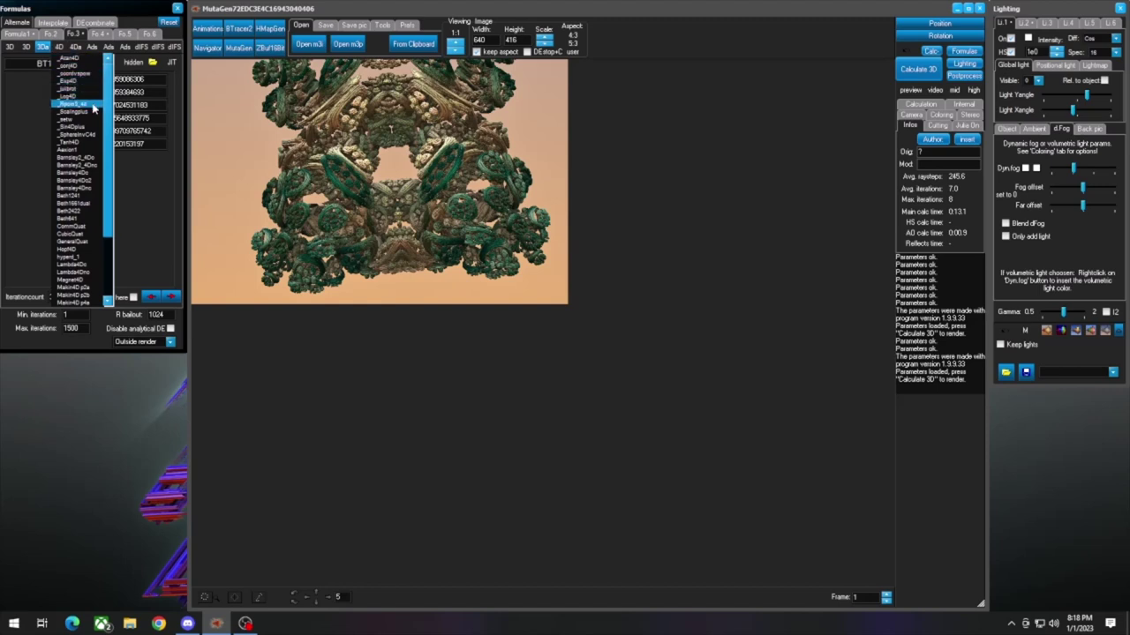
{"action": "scroll", "coordinate": [87, 127], "scroll_direction": "down", "scroll_amount": 4}
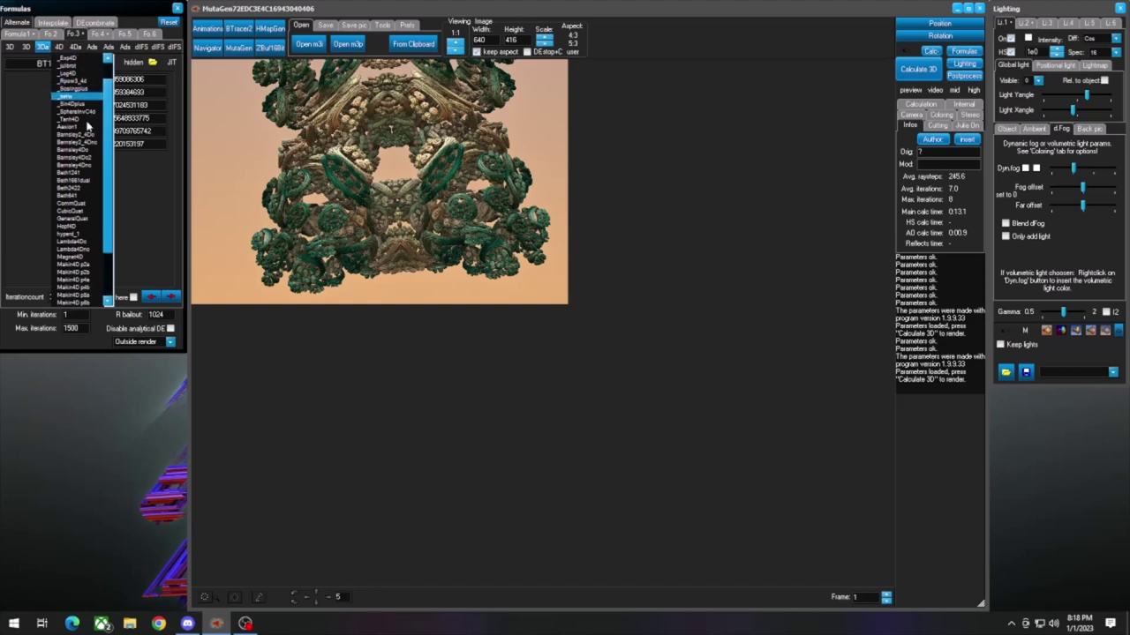
{"action": "scroll", "coordinate": [87, 126], "scroll_direction": "down", "scroll_amount": 1}
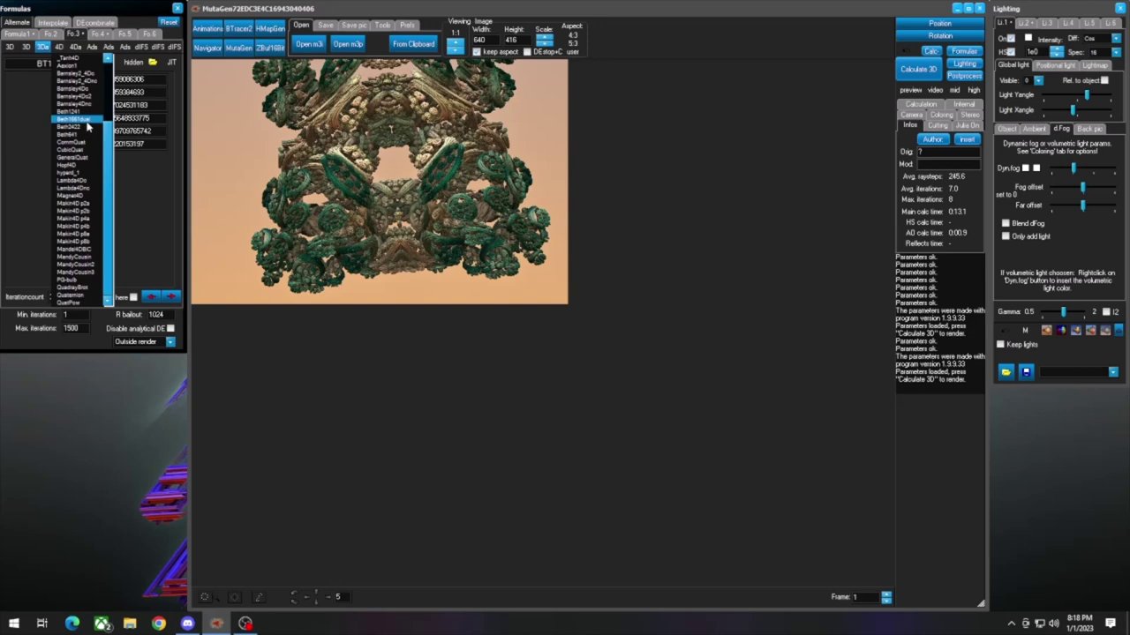
{"action": "left_click", "coordinate": [42, 46]}
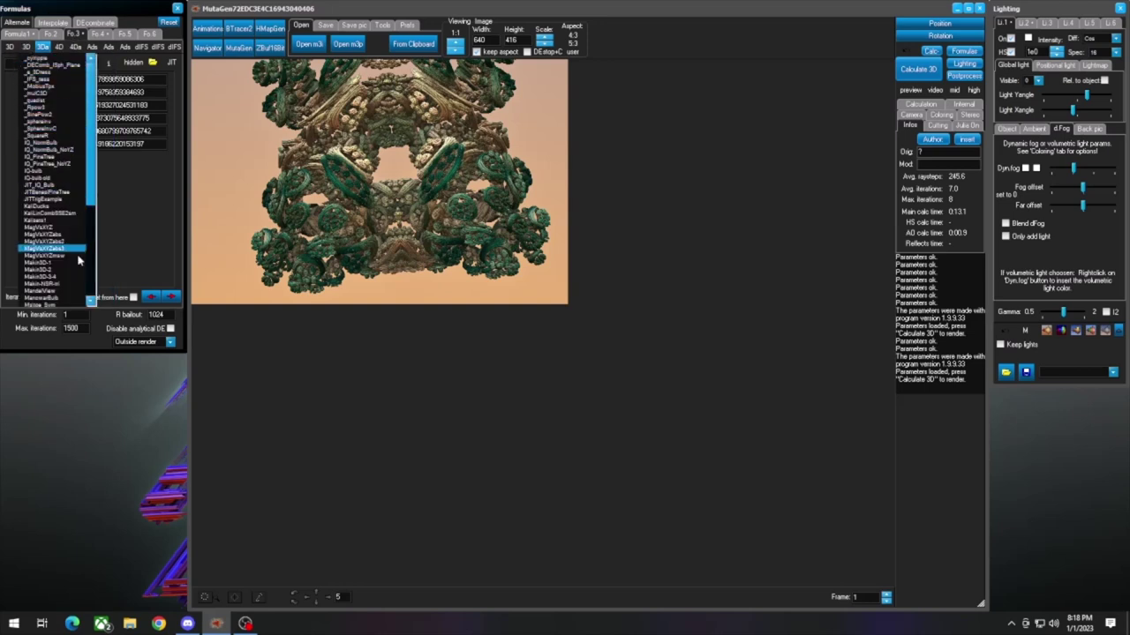
{"action": "scroll", "coordinate": [66, 285], "scroll_direction": "down", "scroll_amount": 1}
{"action": "left_click", "coordinate": [67, 285]}
{"action": "left_click", "coordinate": [939, 71]}
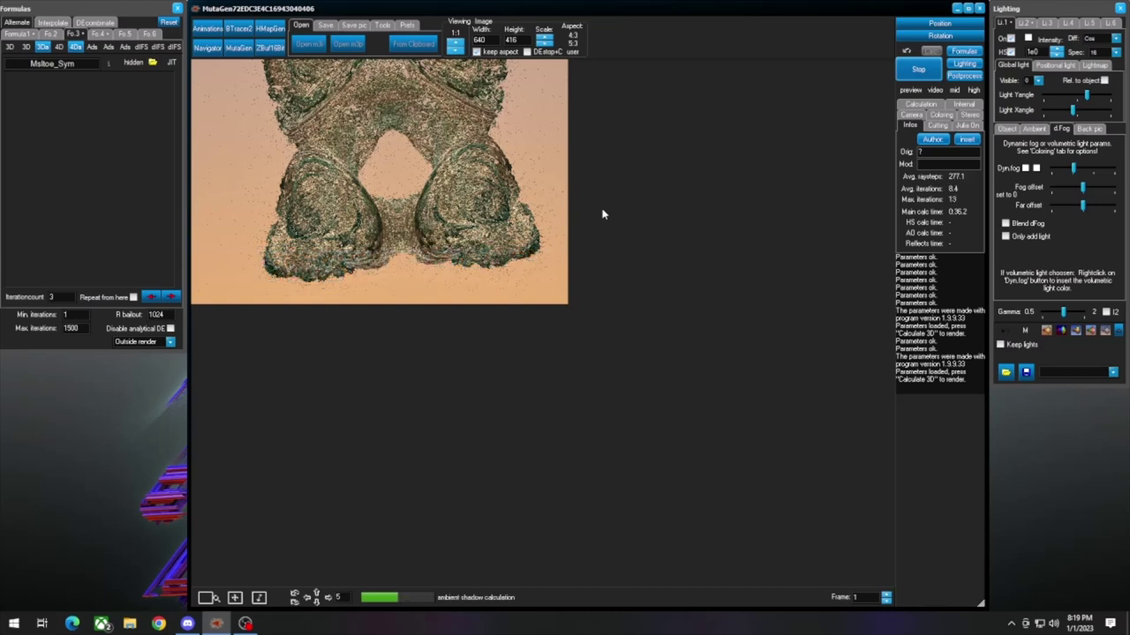
Step: Assign the TalisTpx formula to the third slot, set its p3dx to 1.5 and a2 to 1, and render the fractal in 3D
{"action": "left_click", "coordinate": [51, 64]}
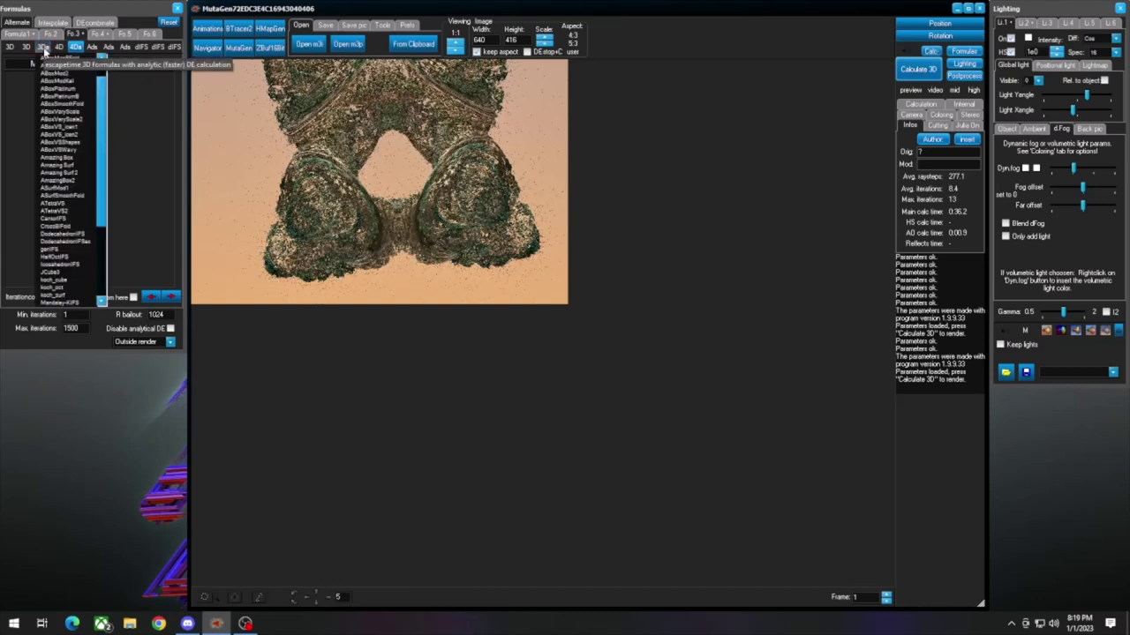
{"action": "left_click", "coordinate": [43, 51]}
{"action": "left_click", "coordinate": [52, 64]}
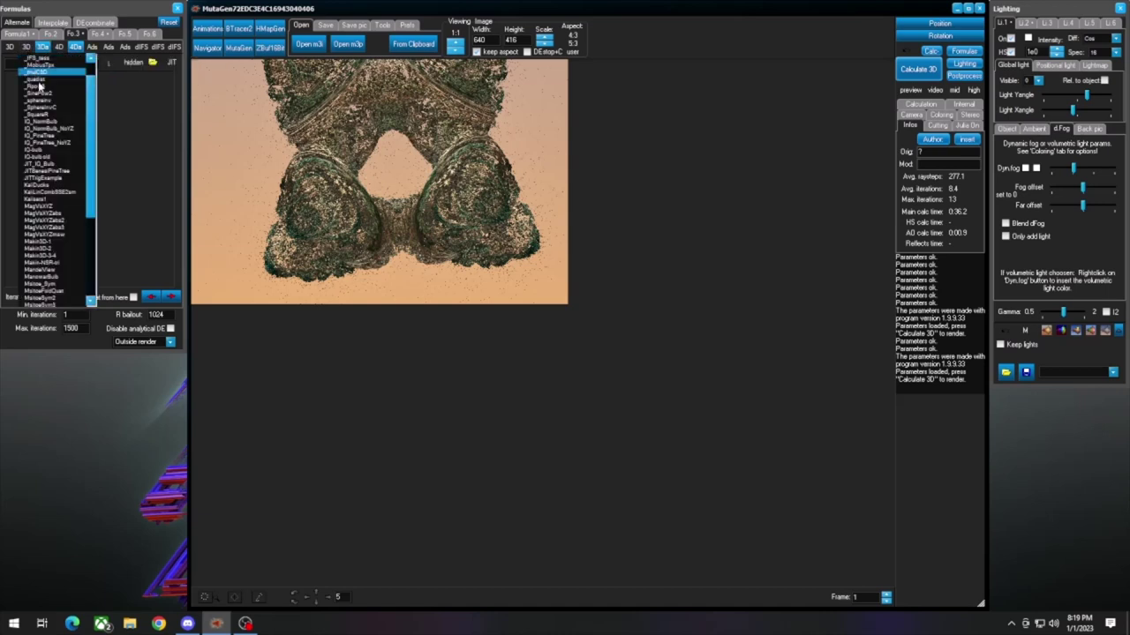
{"action": "scroll", "coordinate": [64, 236], "scroll_direction": "down", "scroll_amount": 3}
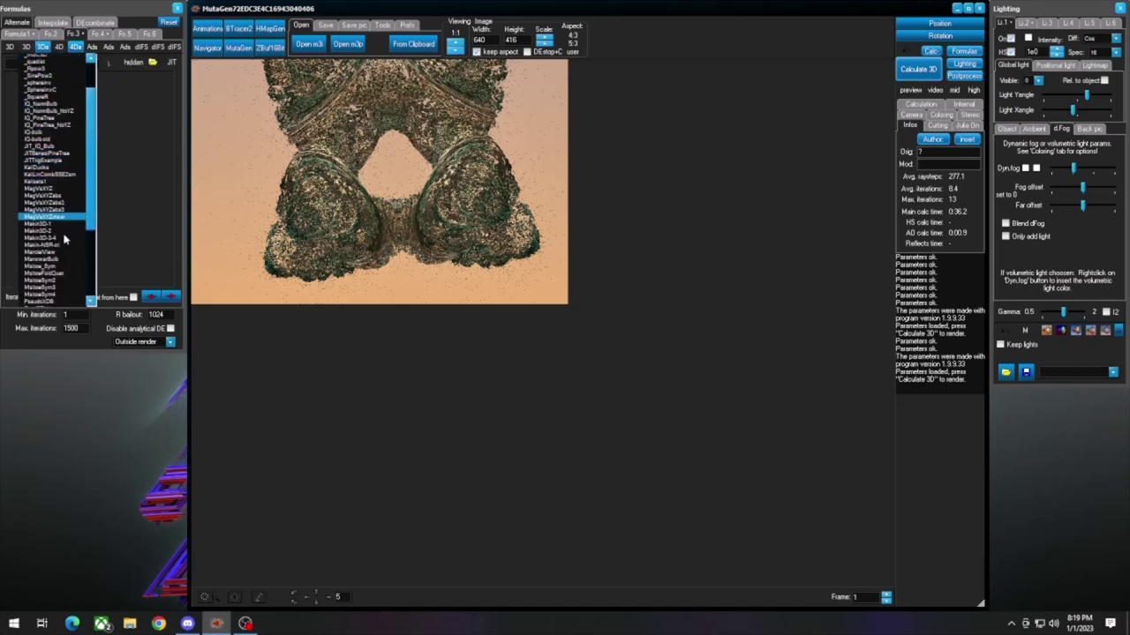
{"action": "scroll", "coordinate": [63, 241], "scroll_direction": "down", "scroll_amount": 5}
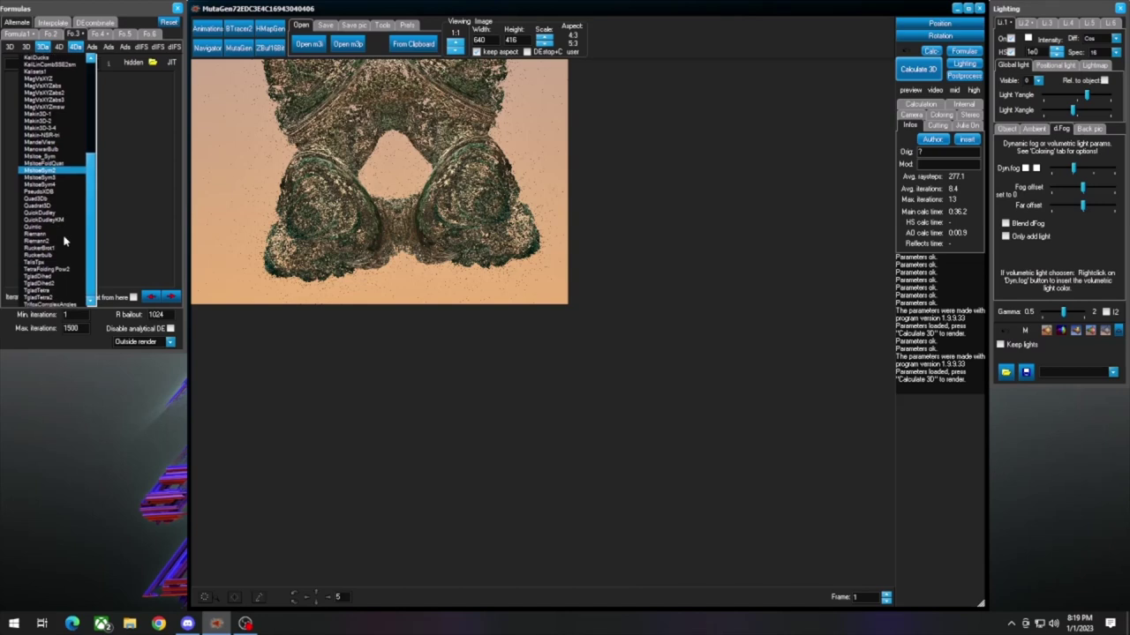
{"action": "left_click", "coordinate": [64, 255]}
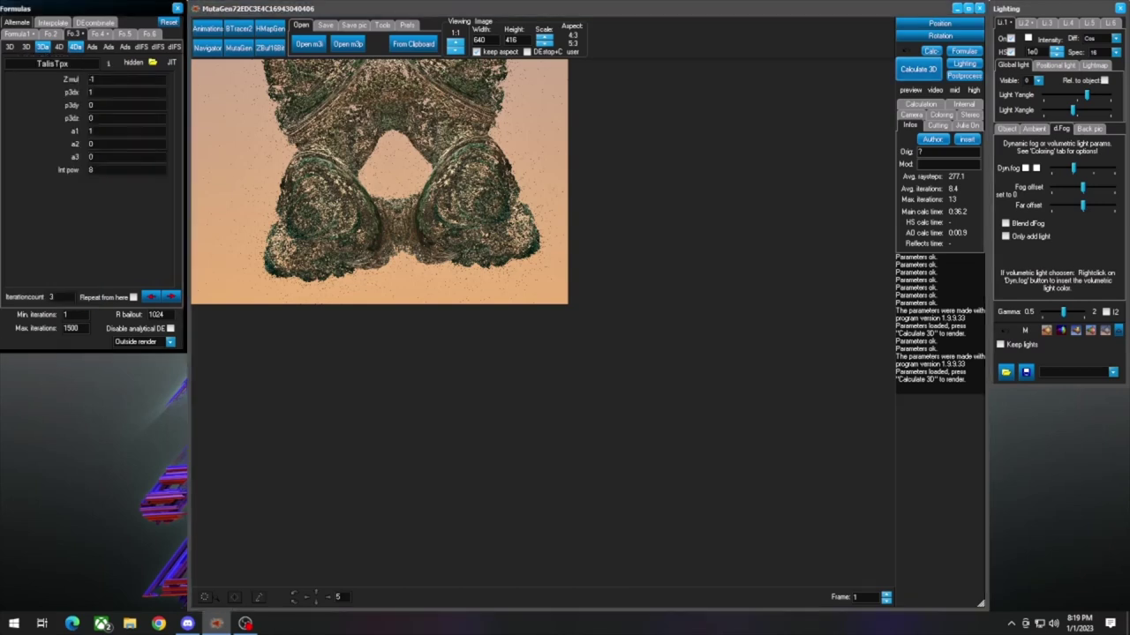
{"action": "left_click", "coordinate": [918, 69]}
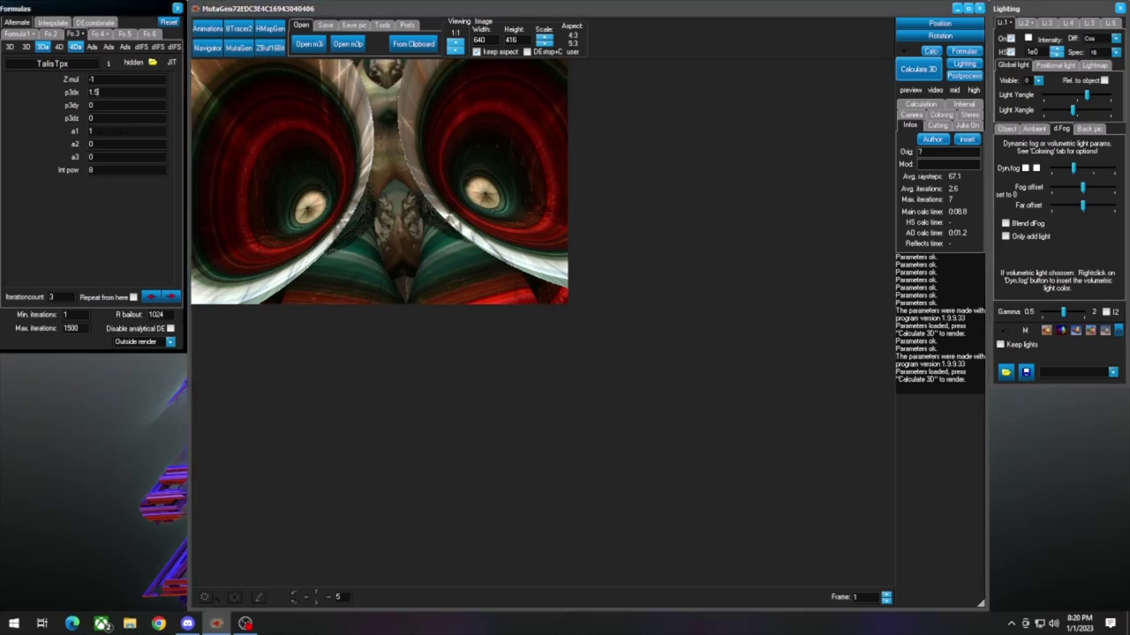
{"action": "left_click", "coordinate": [918, 69]}
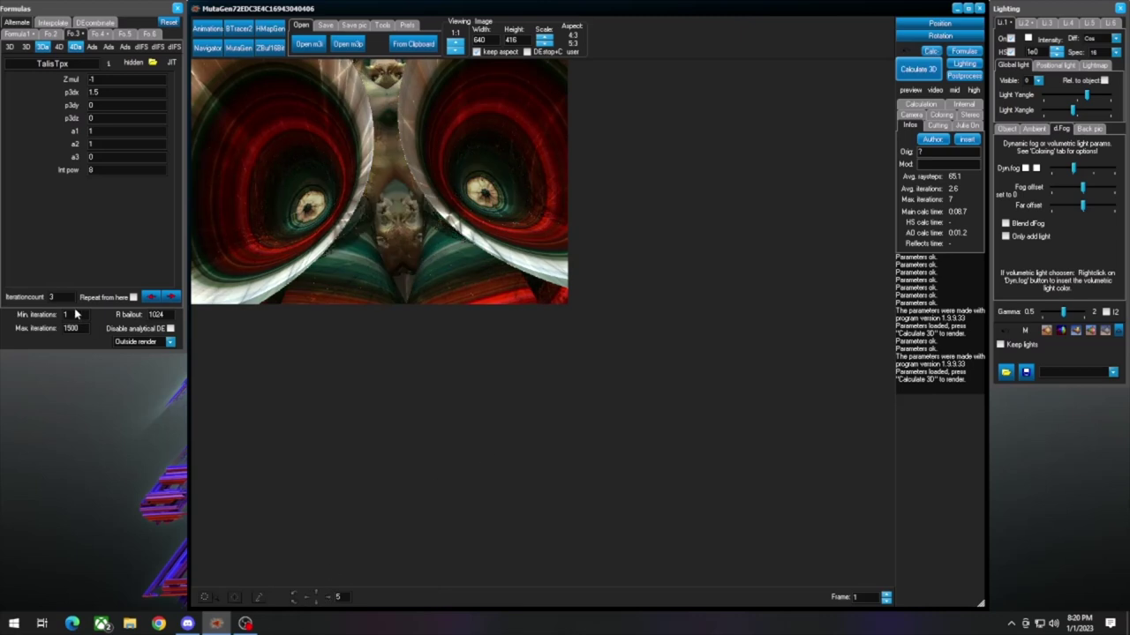
Step: Set ABoxPlatinum's Scale to 3, MinR/IR and Fold to 1, Rotate X to 1.5, Rotate Z to 1 and FoldX, XY angle to 0.5, and render
{"action": "left_click", "coordinate": [101, 33]}
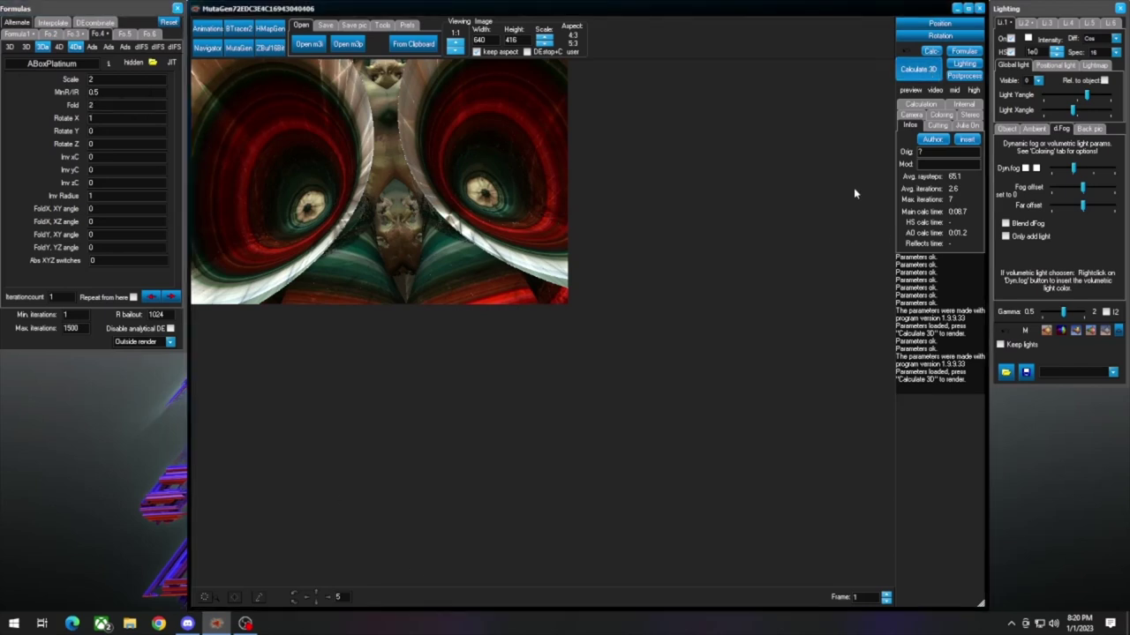
{"action": "left_click", "coordinate": [918, 69]}
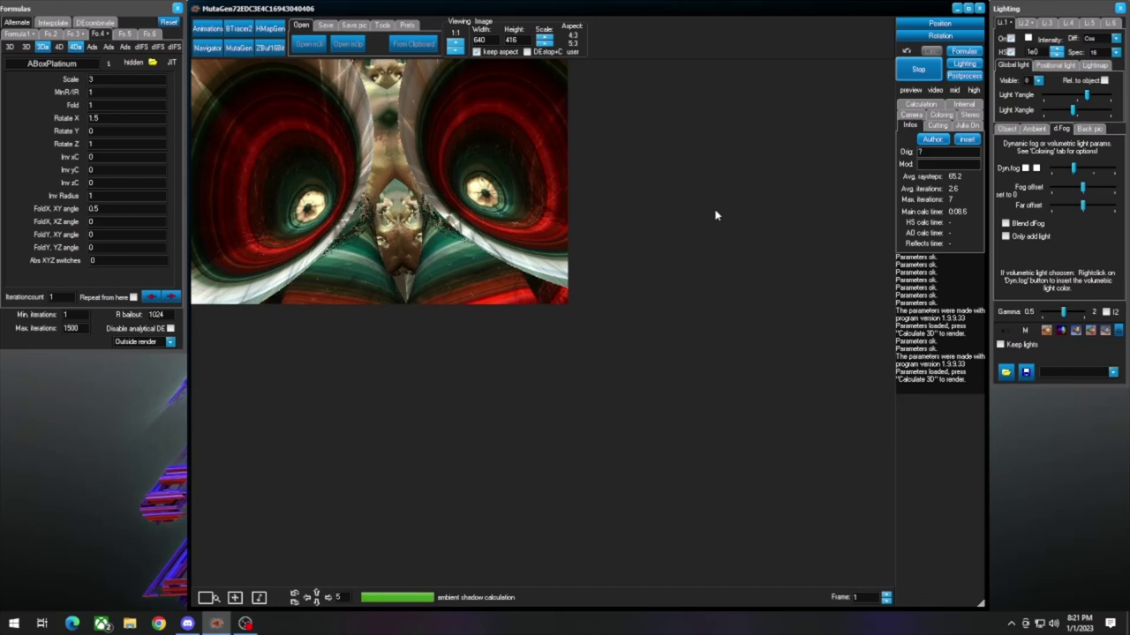
Step: Lower the probability of exchanging, adding and removing formulas in MutaGen and mutate the current fractal
{"action": "left_click", "coordinate": [238, 48]}
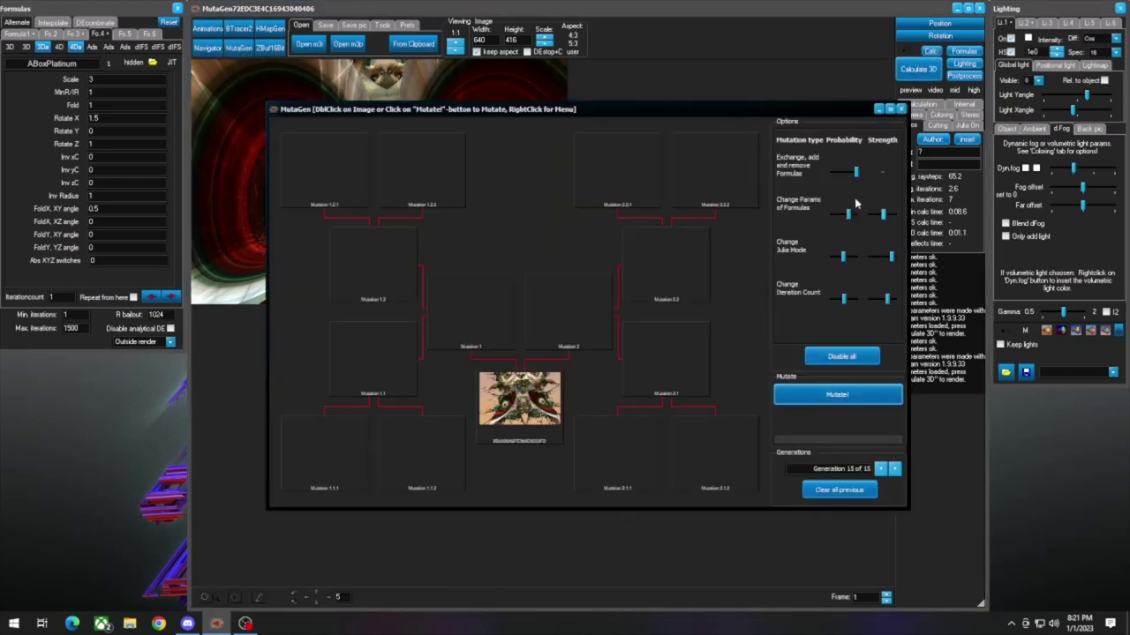
{"action": "left_click_drag", "start_coordinate": [858, 176], "coordinate": [843, 173]}
{"action": "left_click", "coordinate": [837, 394]}
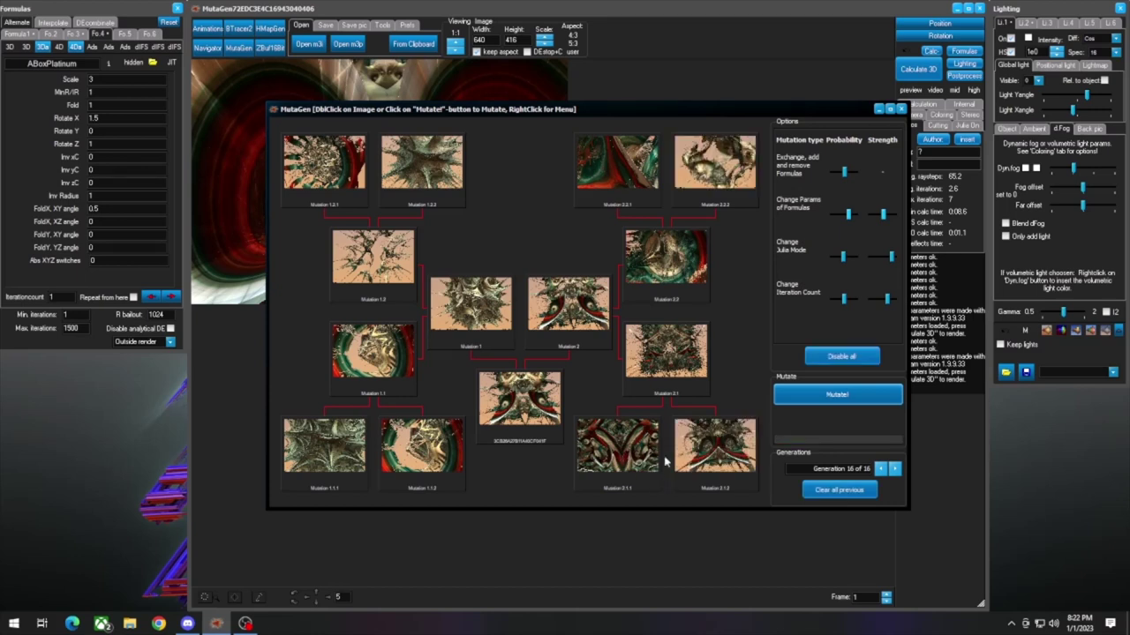
Step: Breed three successive generations in MutaGen from Mutation 2.1.1, Mutation 2 and Mutation 1
{"action": "double_click", "coordinate": [649, 442]}
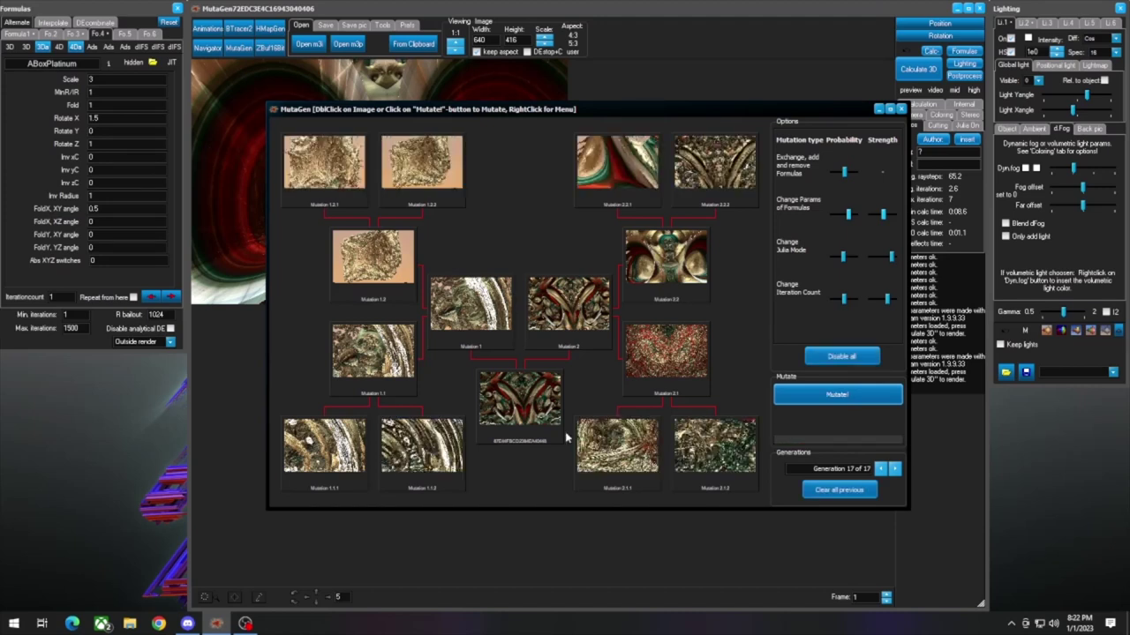
{"action": "double_click", "coordinate": [579, 311]}
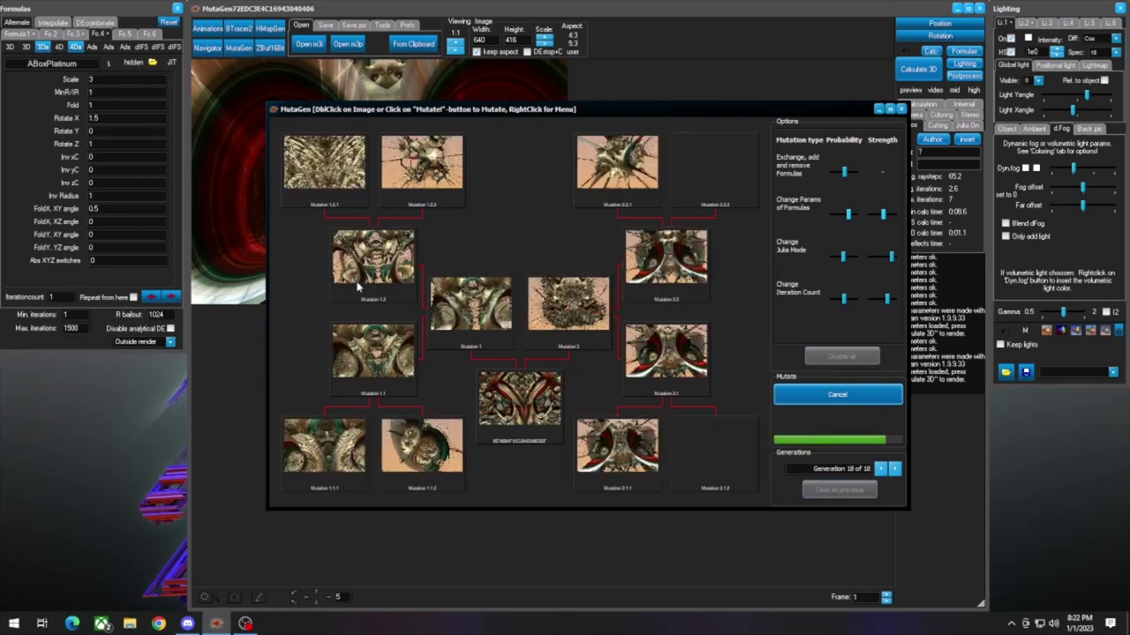
{"action": "double_click", "coordinate": [472, 326]}
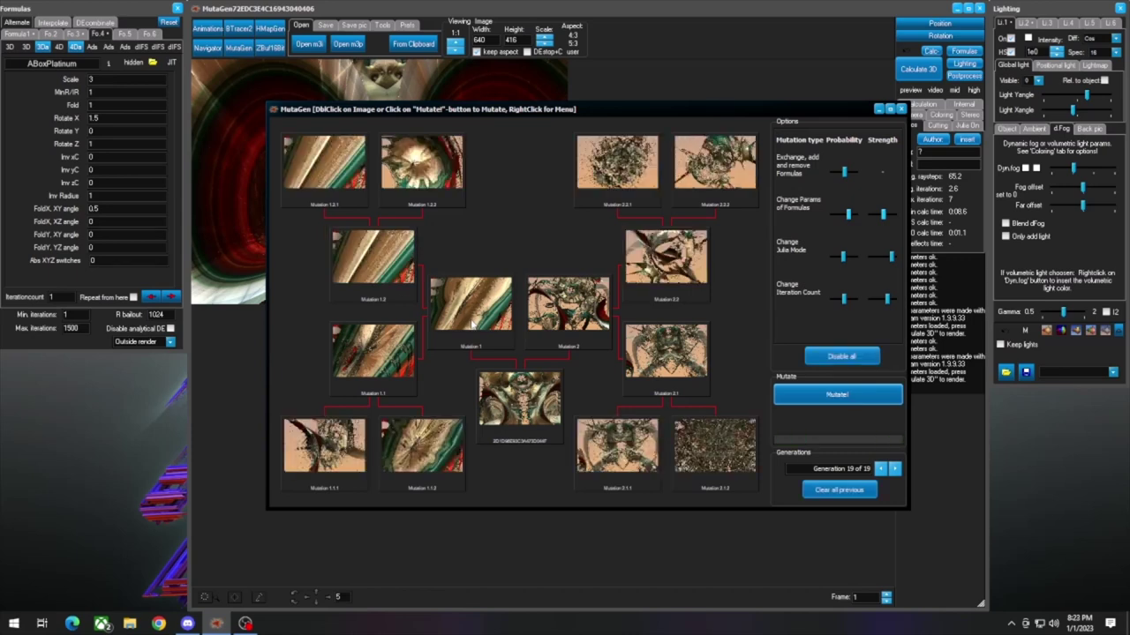
Step: Send the newest generation's base fractal to the main window and render it in 3D, leaving MutaGen closed
{"action": "right_click", "coordinate": [528, 399]}
{"action": "left_click", "coordinate": [538, 402]}
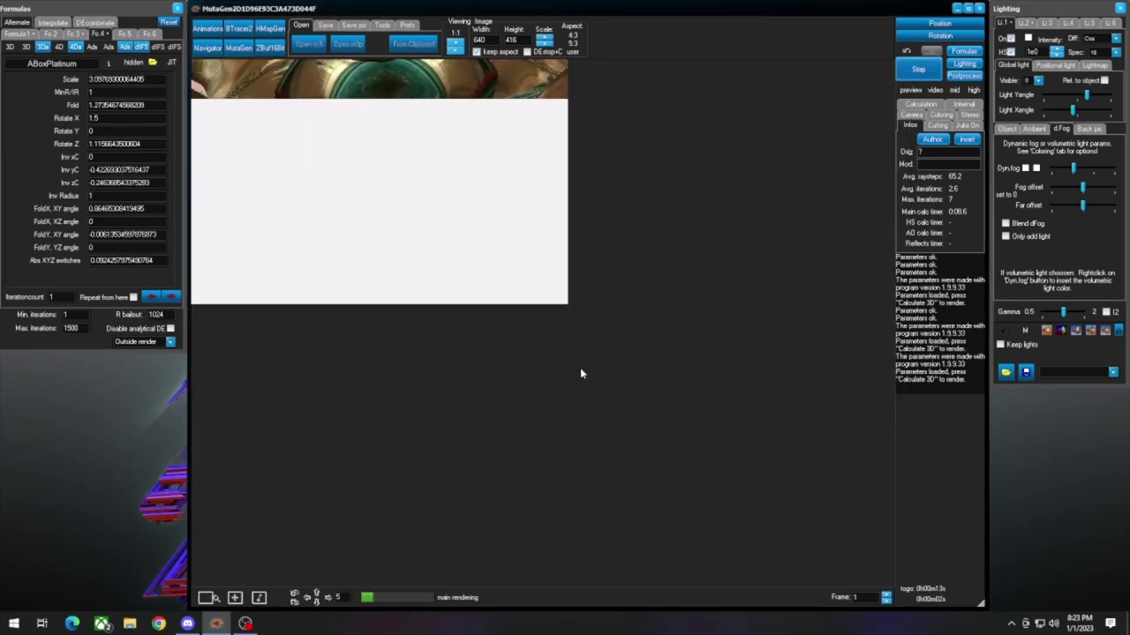
{"action": "left_click", "coordinate": [238, 47]}
{"action": "key", "text": "Escape"}
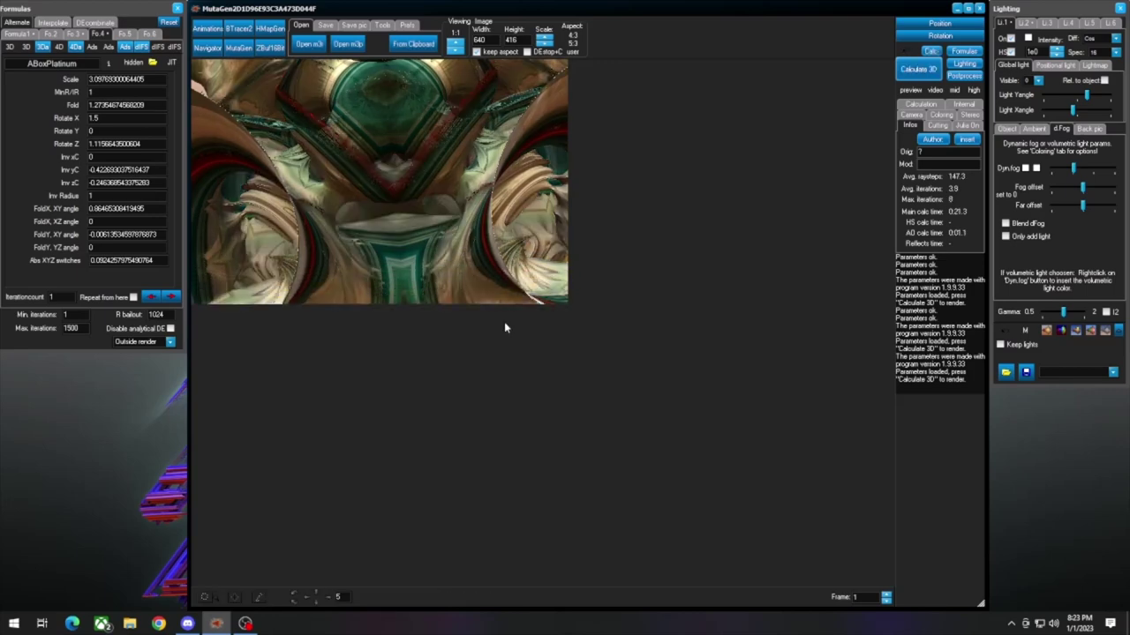
Step: Load the current parameters into the Navigator, reframe the fractal slightly, and render the new view in the main window
{"action": "left_click", "coordinate": [209, 48]}
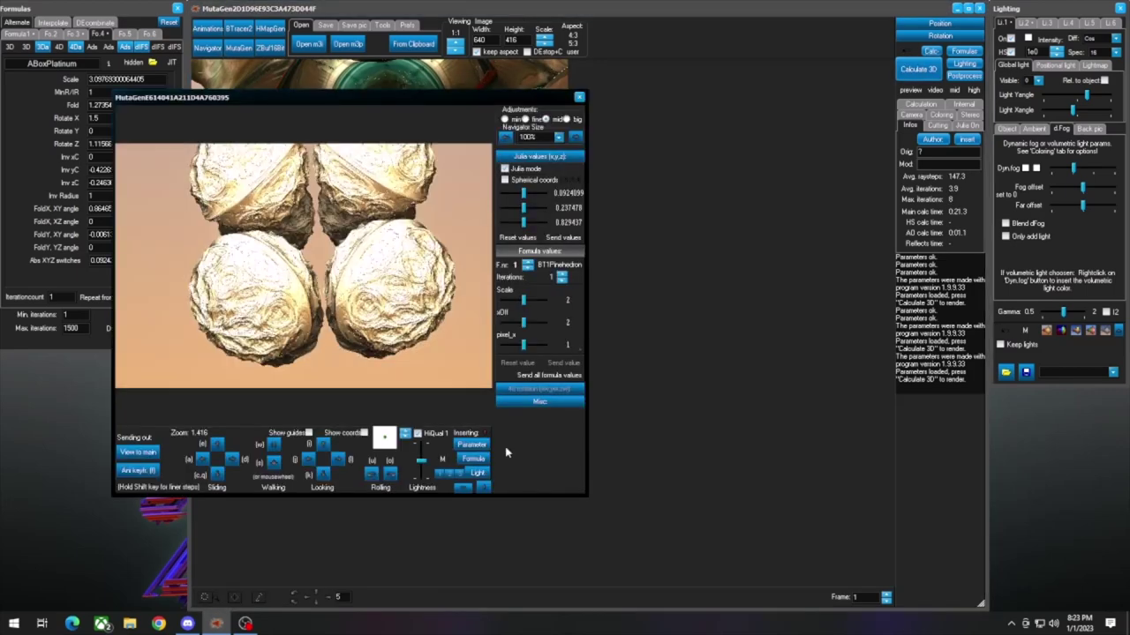
{"action": "left_click", "coordinate": [471, 444]}
{"action": "left_click", "coordinate": [372, 474]}
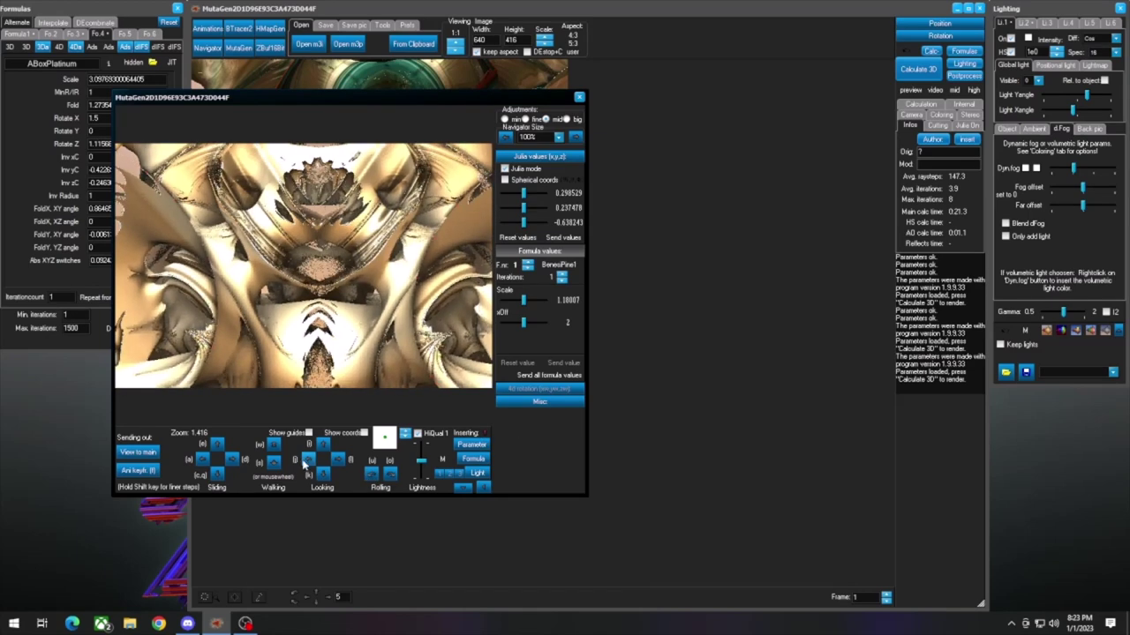
{"action": "left_click", "coordinate": [306, 460]}
{"action": "left_click", "coordinate": [339, 461]}
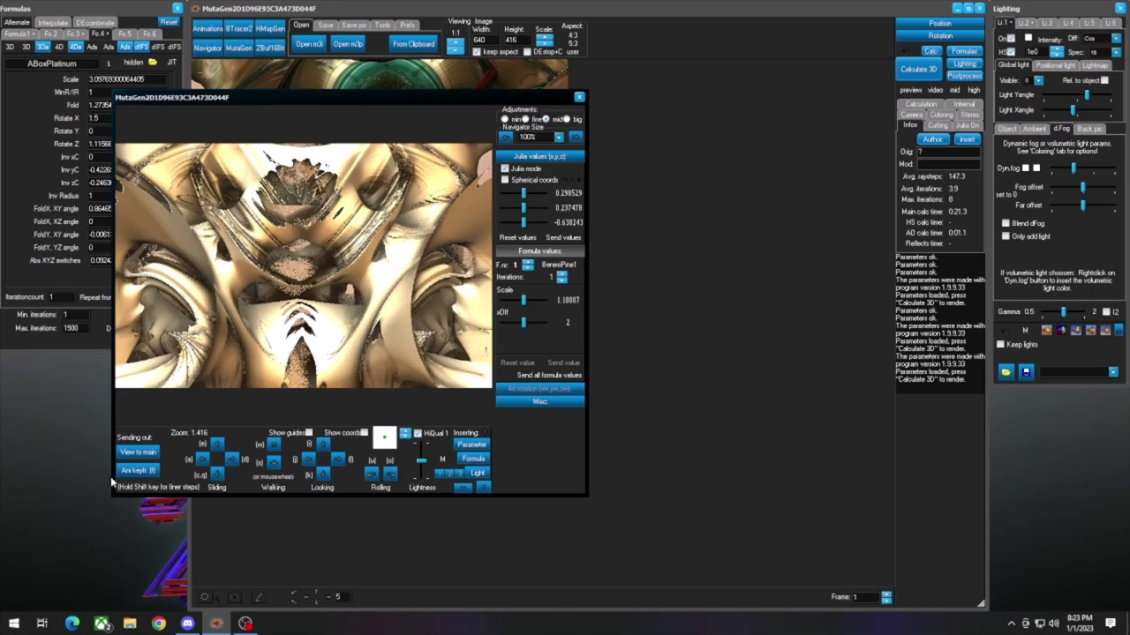
{"action": "left_click", "coordinate": [579, 96]}
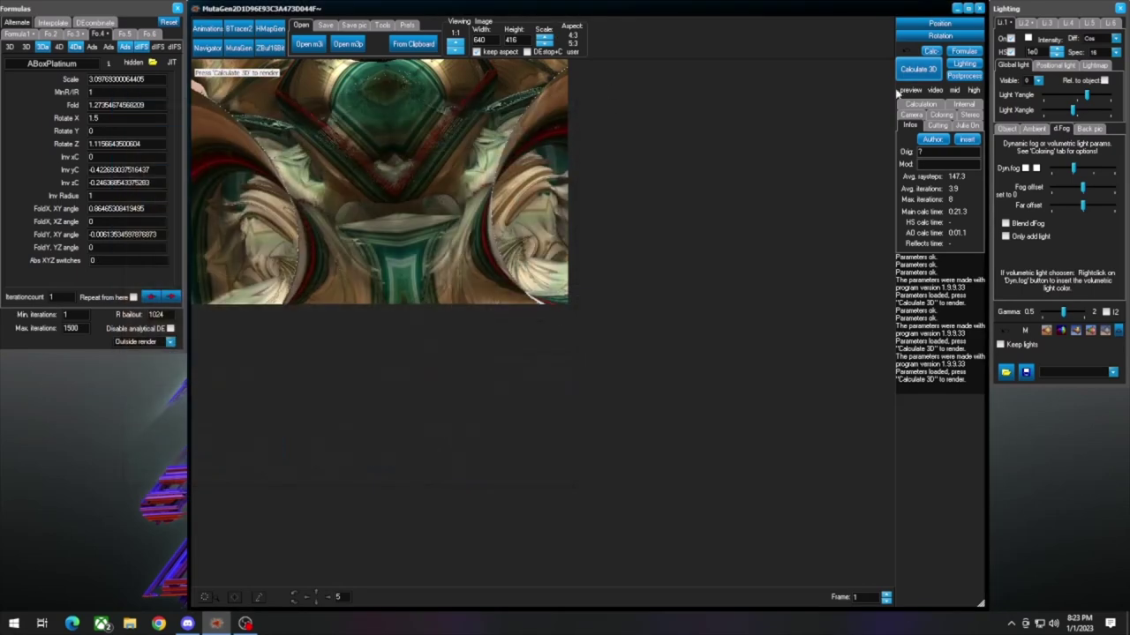
{"action": "left_click", "coordinate": [917, 69]}
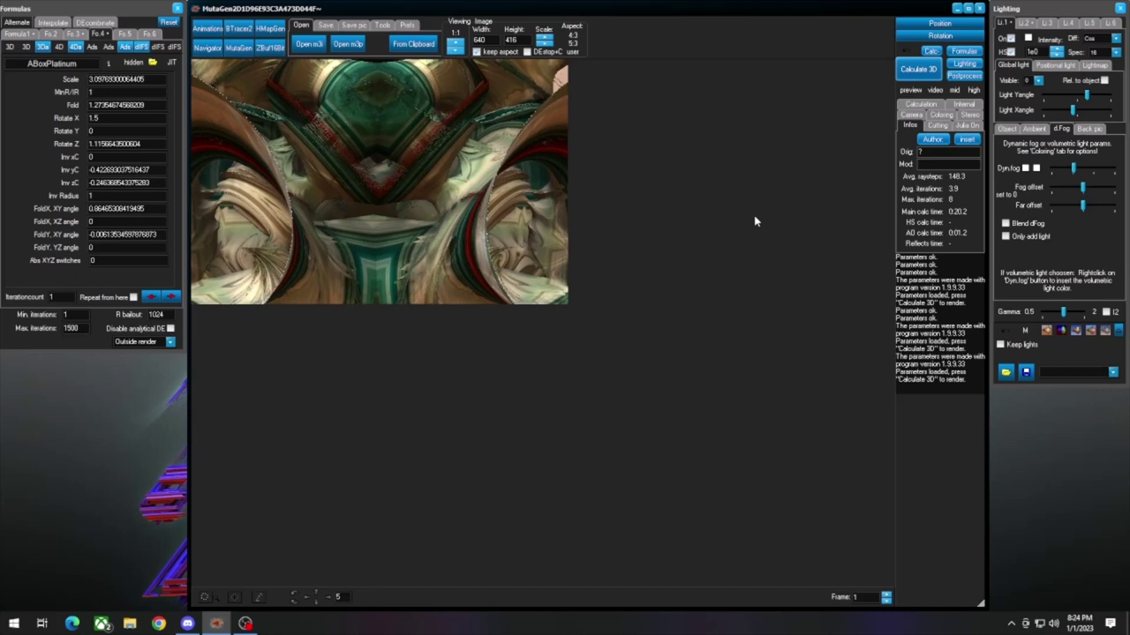
{"action": "key", "text": "Tab"}
{"action": "left_click", "coordinate": [918, 69]}
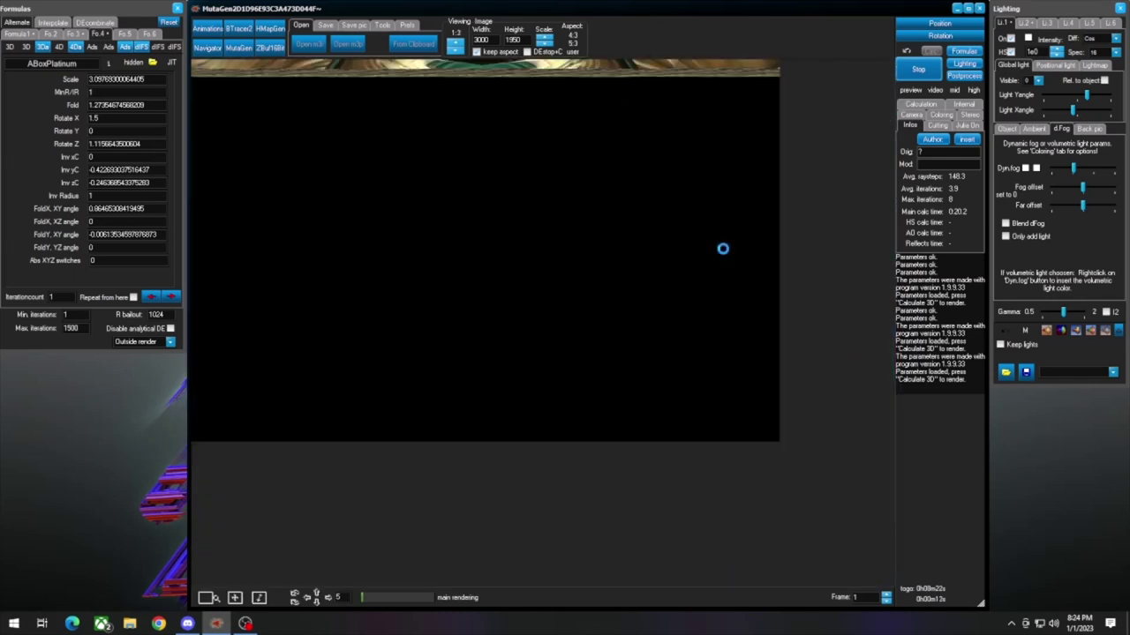
{"action": "scroll", "coordinate": [722, 248], "scroll_direction": "down", "scroll_amount": 1}
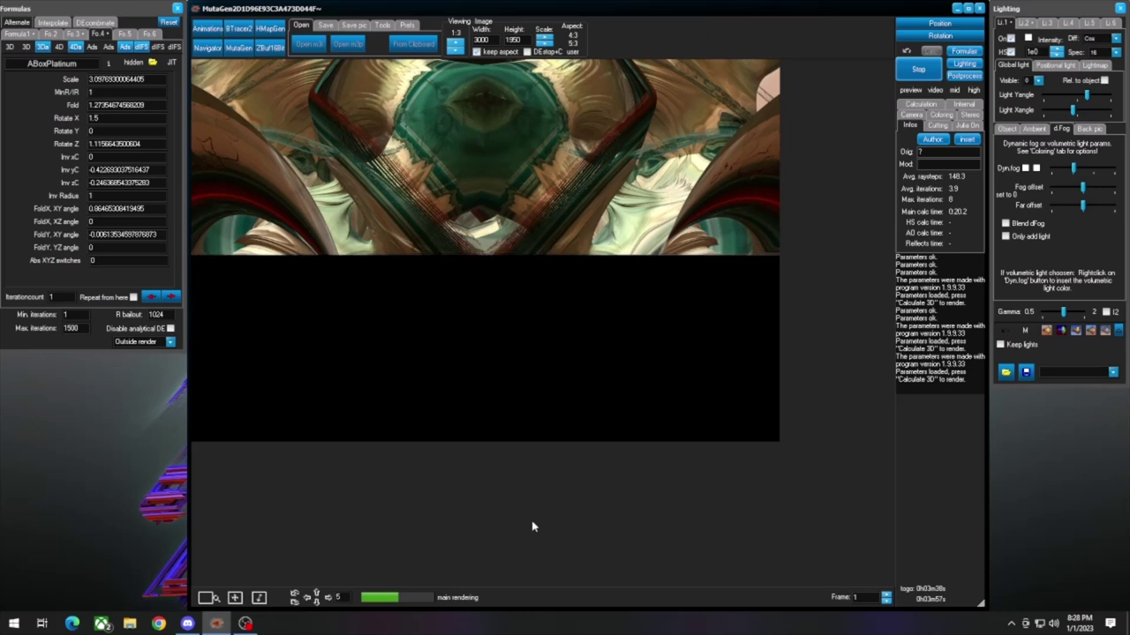
{"action": "key", "text": "Escape"}
Step: Set the image width to 2000 with the aspect ratio kept and render the fractal in 3D
{"action": "double_click", "coordinate": [481, 40]}
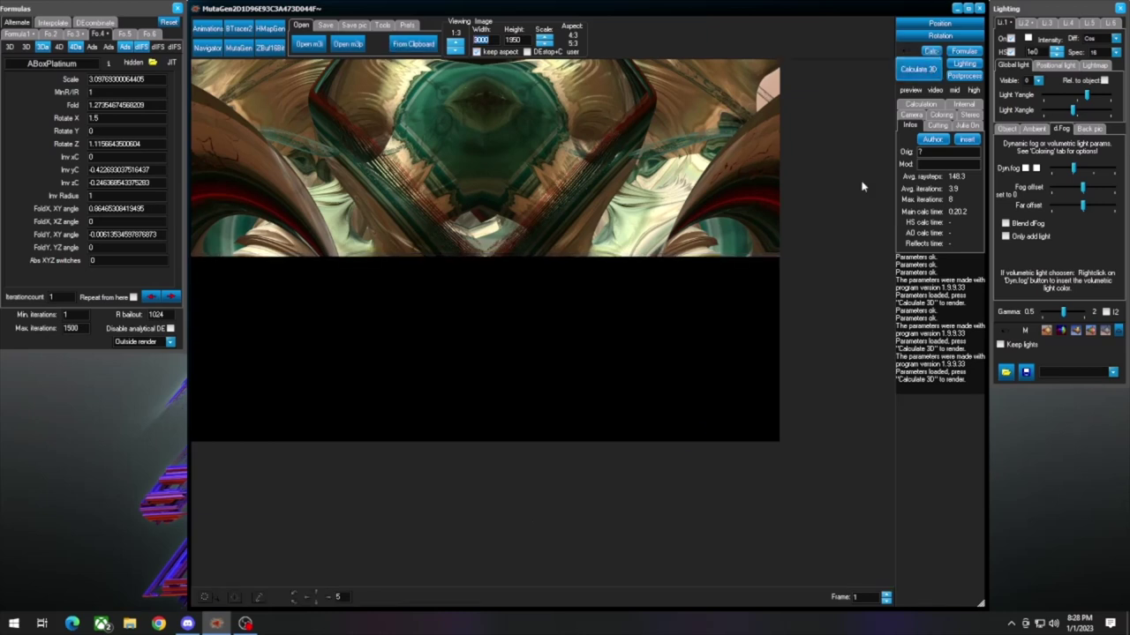
{"action": "type", "text": "2000"}
{"action": "key", "text": "Return"}
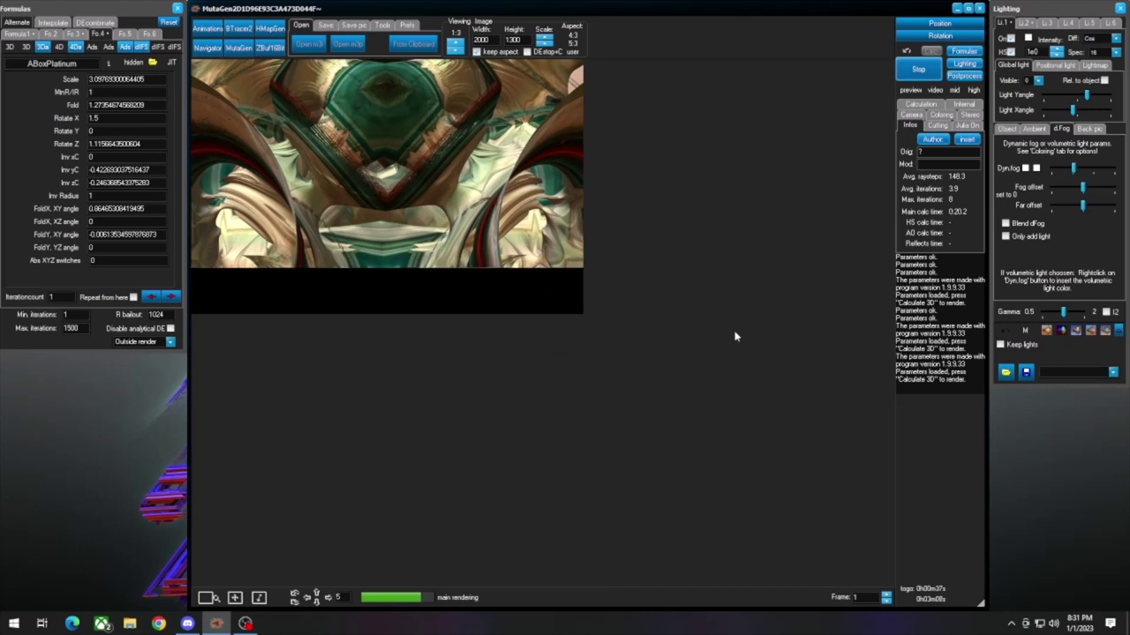
Step: Try several lighting presets on the fractal, including neutral and flower, and apply the metallic preset
{"action": "left_click", "coordinate": [1104, 331]}
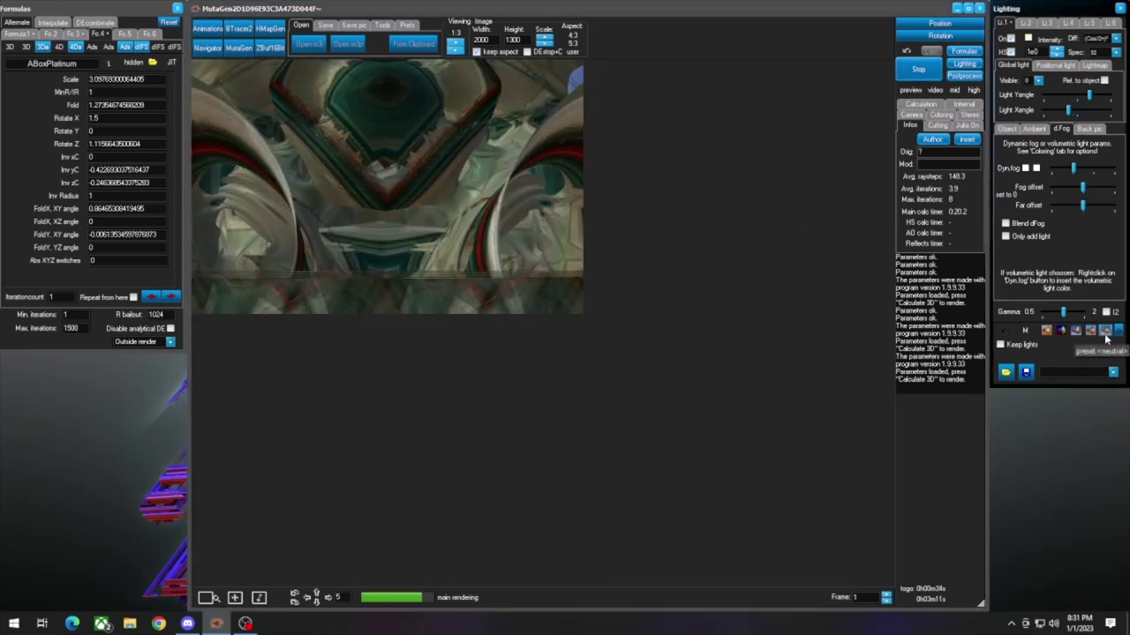
{"action": "left_click", "coordinate": [1047, 331]}
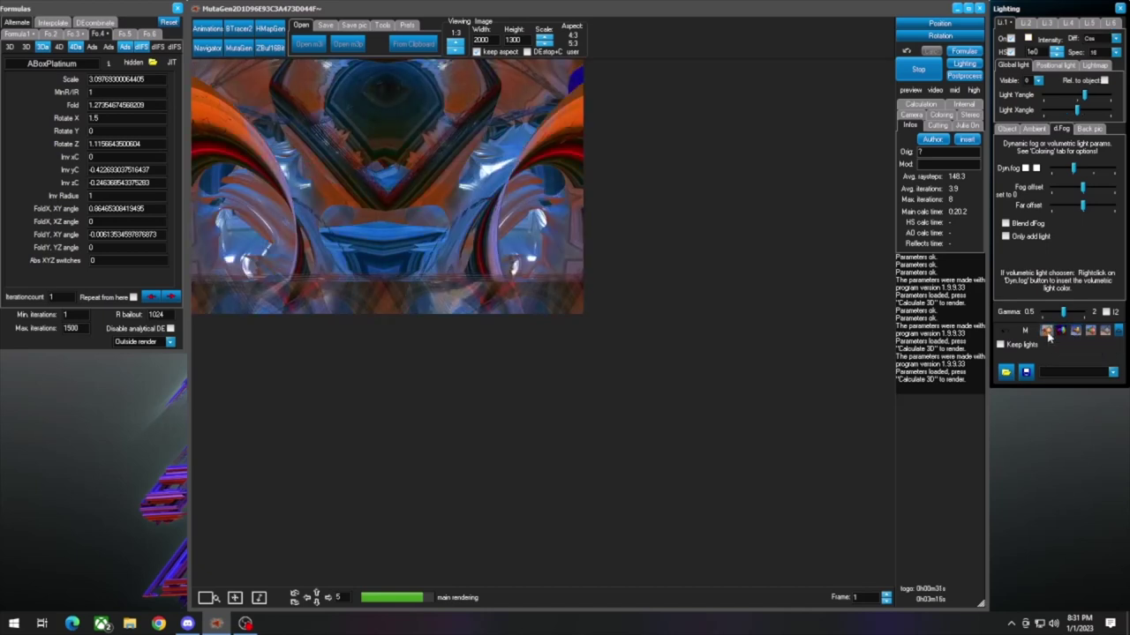
{"action": "left_click", "coordinate": [1091, 331]}
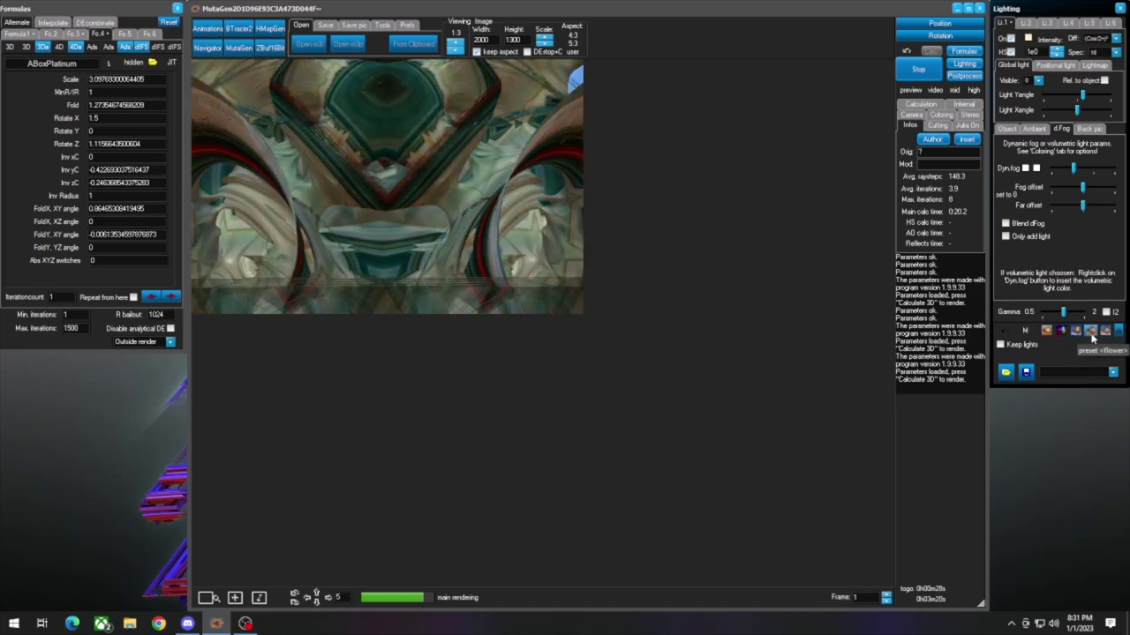
{"action": "left_click", "coordinate": [1104, 333]}
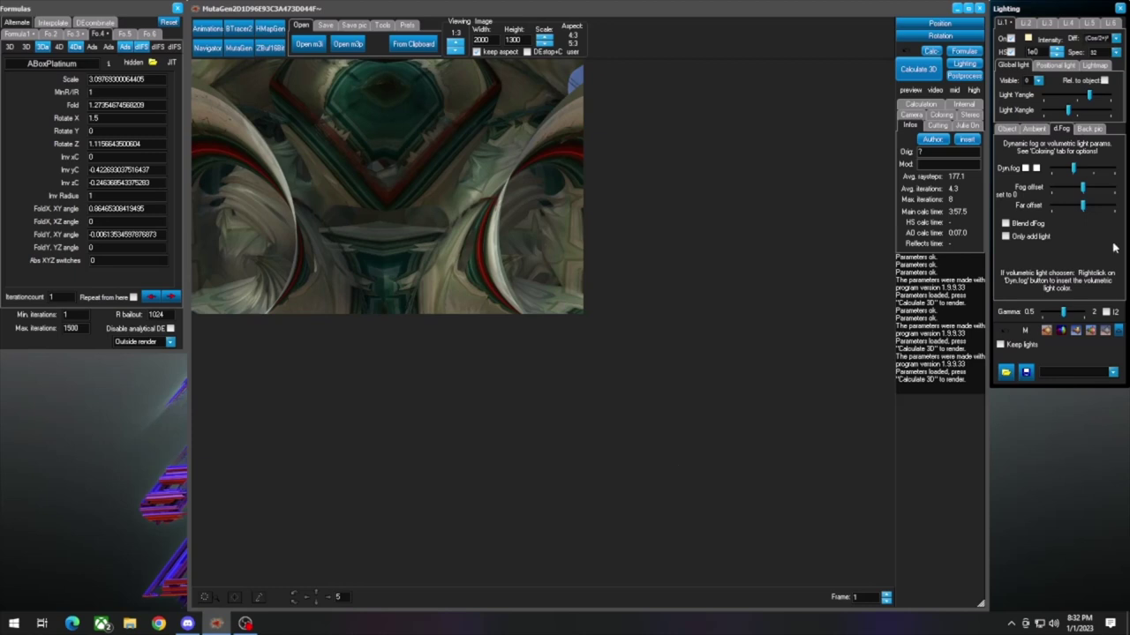
{"action": "left_click", "coordinate": [1085, 332]}
{"action": "left_click", "coordinate": [1082, 333]}
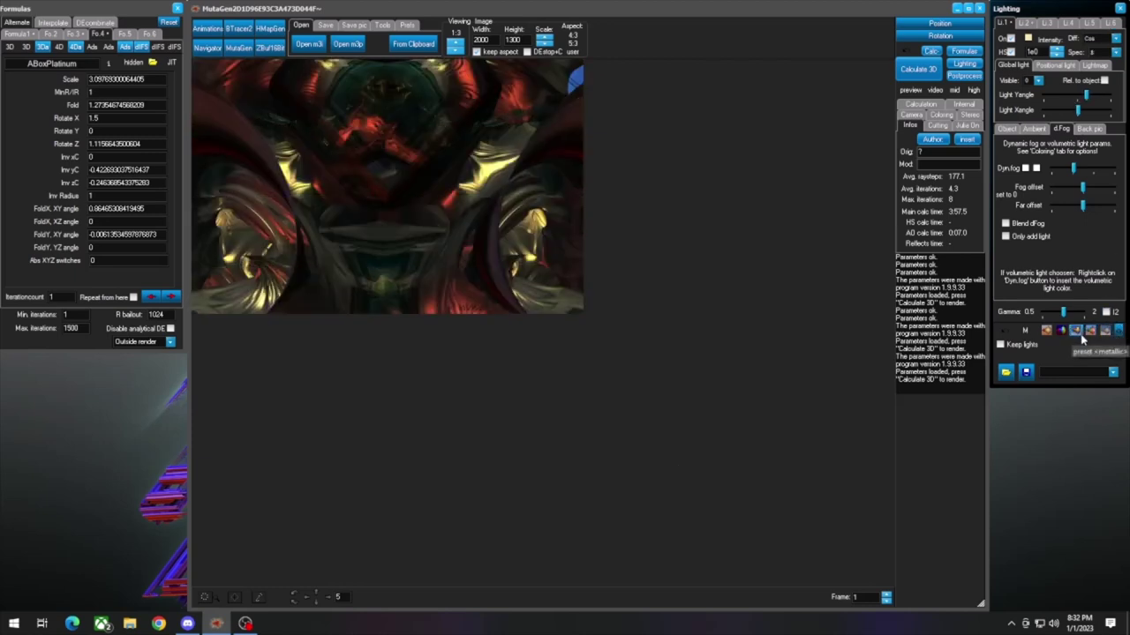
Step: Step the object's diffuse color map down to map number 1073
{"action": "left_click", "coordinate": [1037, 129]}
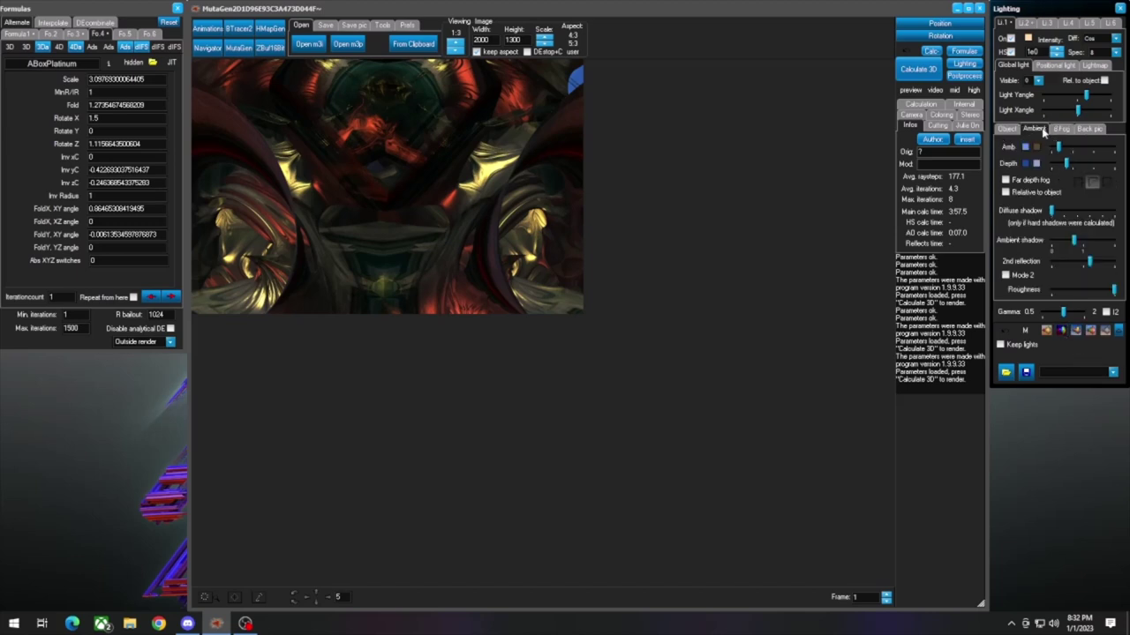
{"action": "left_click", "coordinate": [1007, 128]}
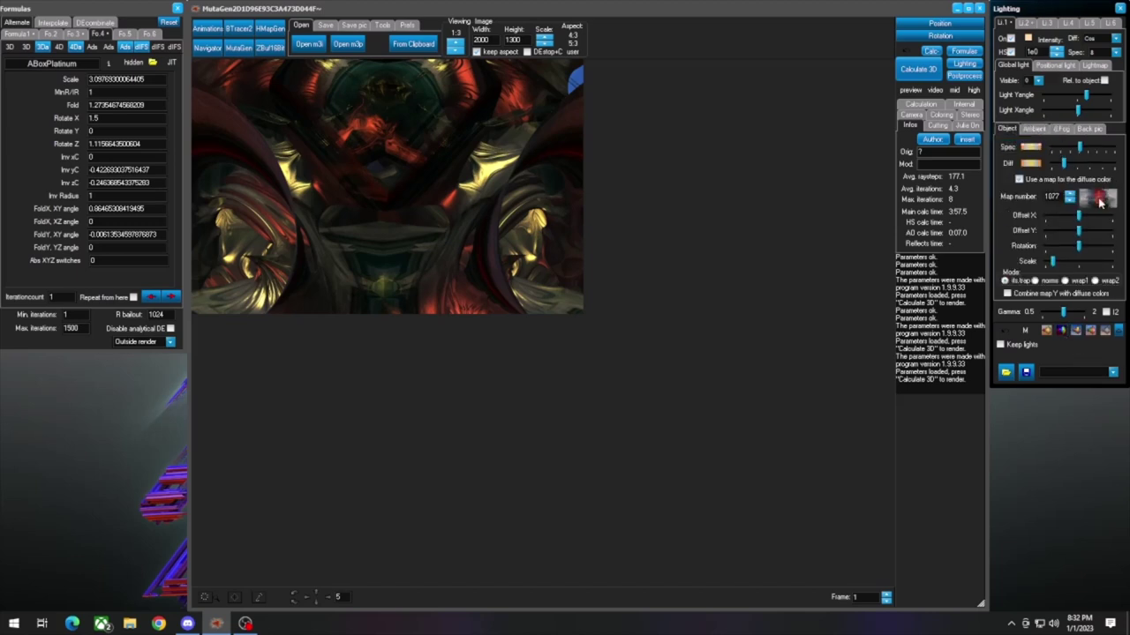
{"action": "left_click", "coordinate": [1070, 200]}
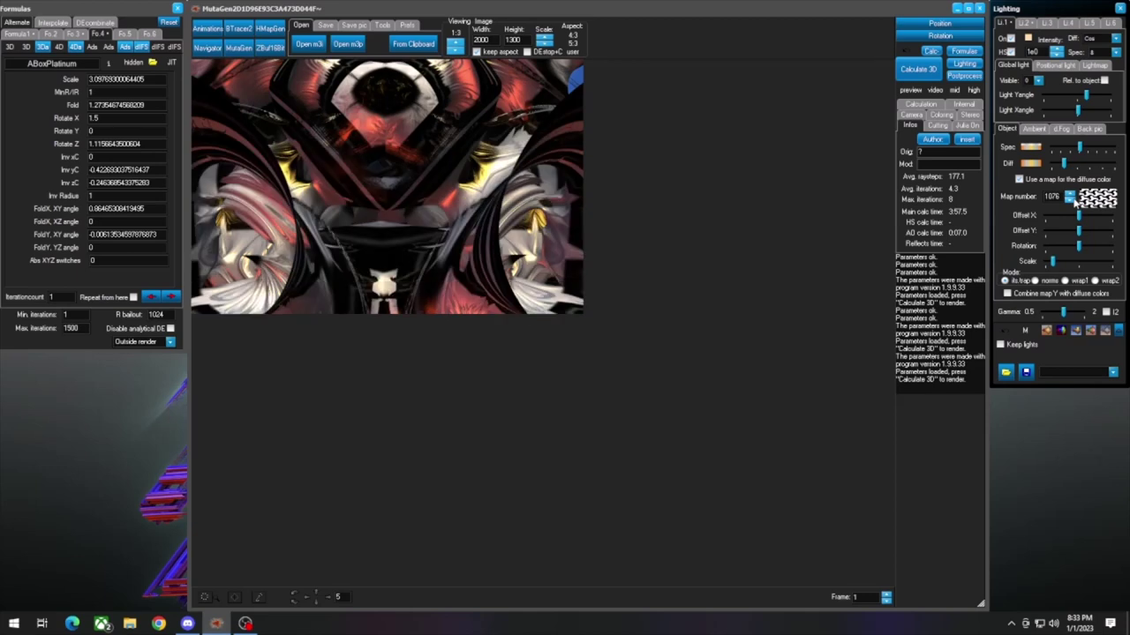
{"action": "left_click", "coordinate": [1071, 200]}
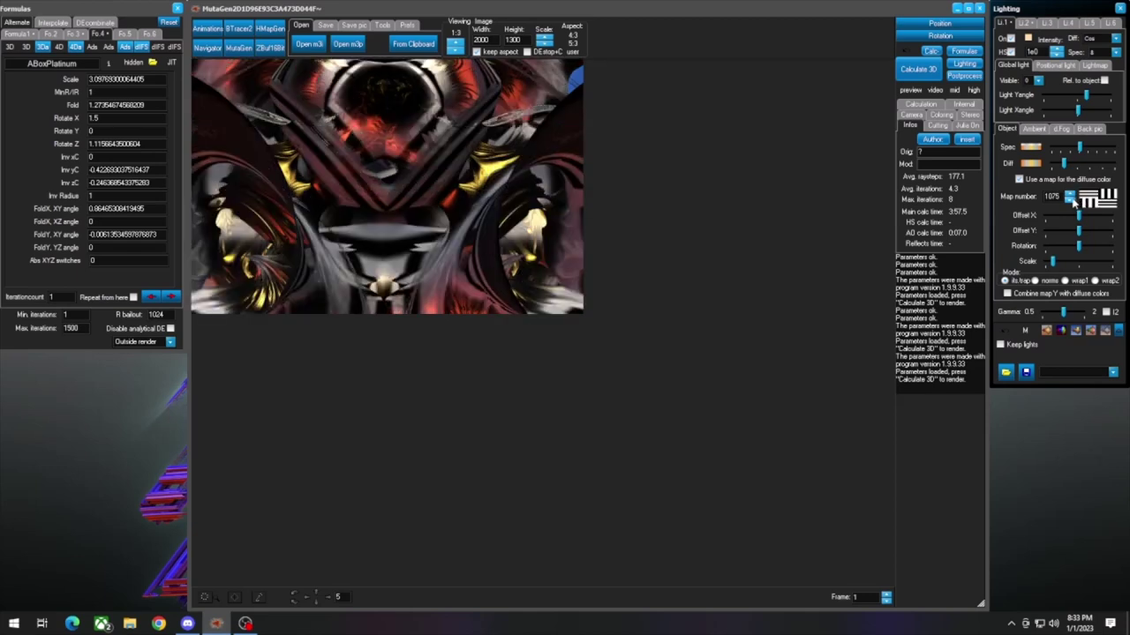
{"action": "left_click", "coordinate": [1071, 200]}
{"action": "left_click", "coordinate": [1071, 200]}
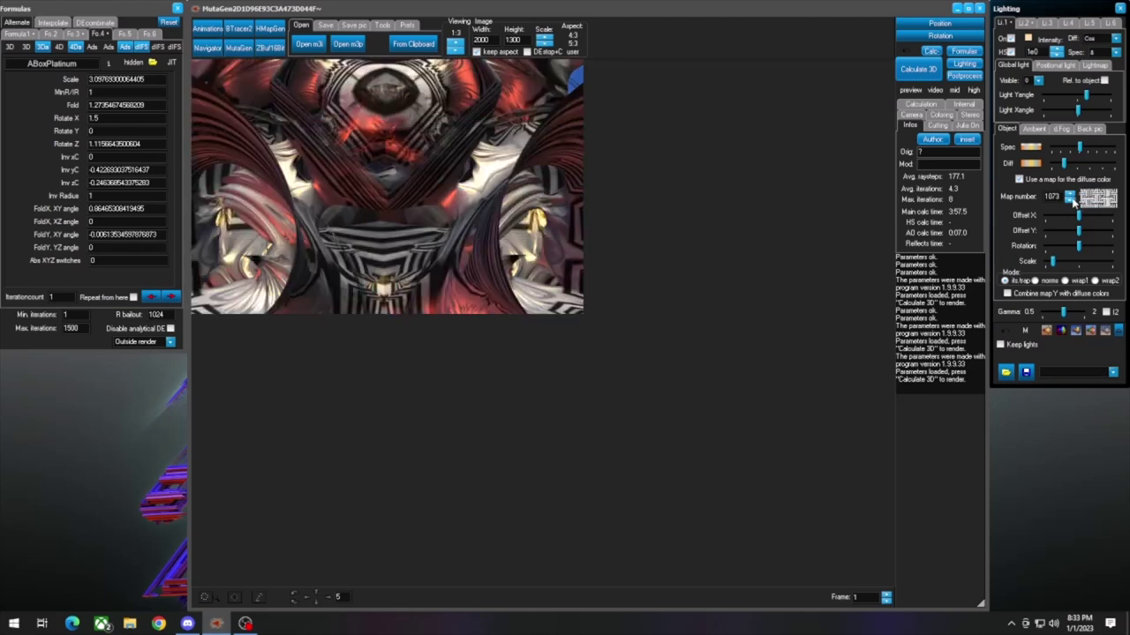
Step: Try lower-numbered diffuse color maps on the object, going one at a time down to map number 1066
{"action": "left_click", "coordinate": [1071, 199]}
{"action": "left_click", "coordinate": [1070, 200]}
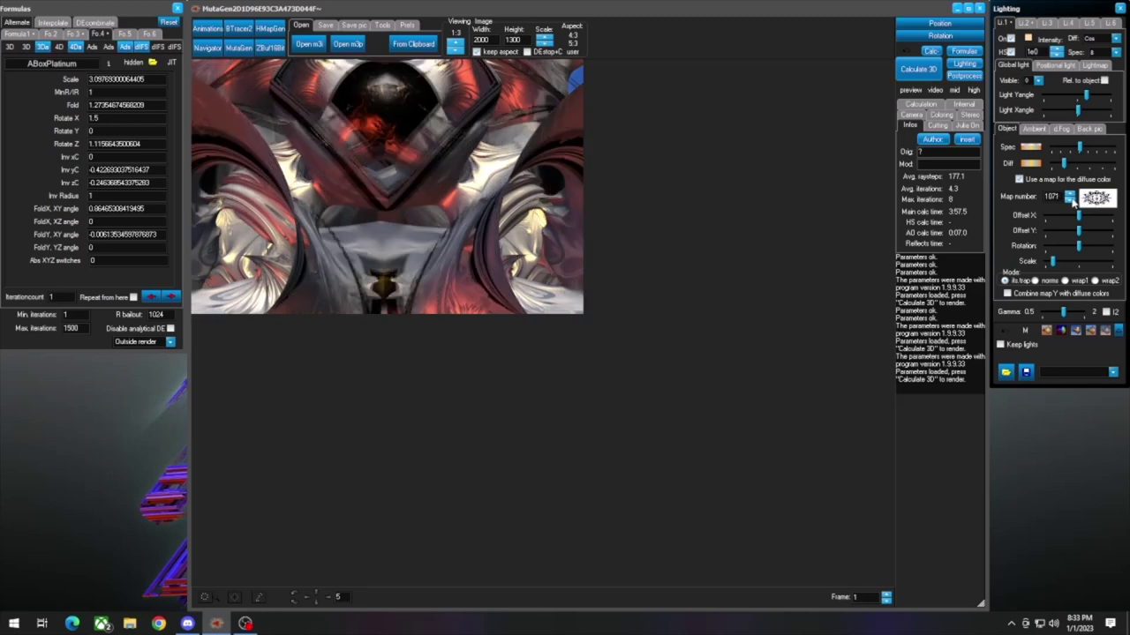
{"action": "left_click", "coordinate": [1070, 199]}
{"action": "left_click", "coordinate": [1071, 200]}
{"action": "left_click", "coordinate": [1071, 200]}
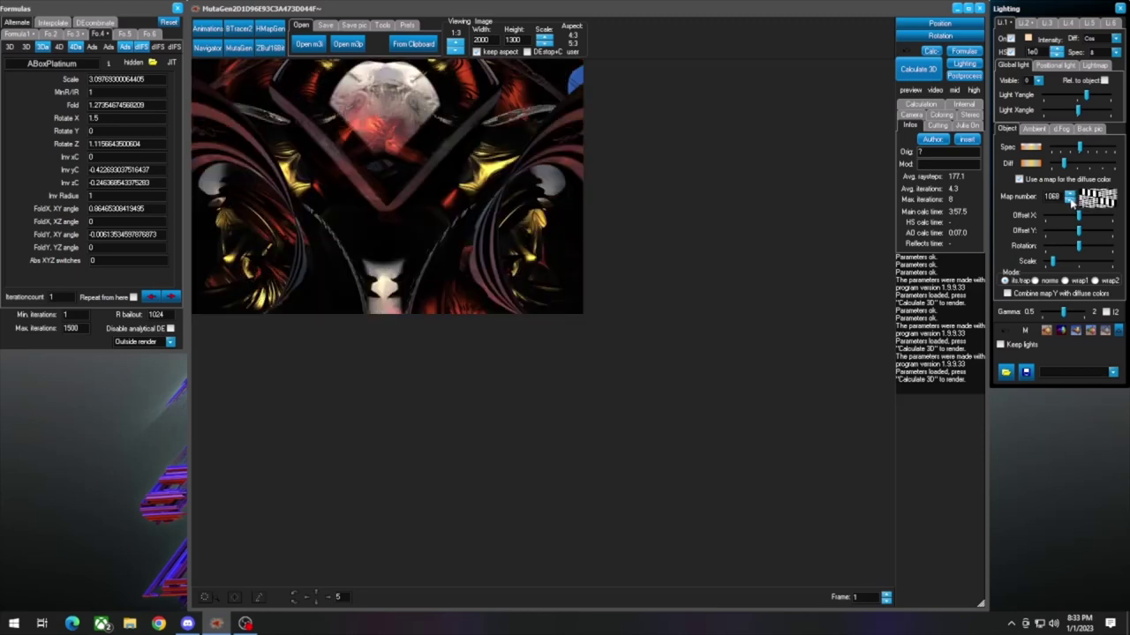
{"action": "left_click", "coordinate": [1072, 200]}
{"action": "left_click", "coordinate": [1072, 201]}
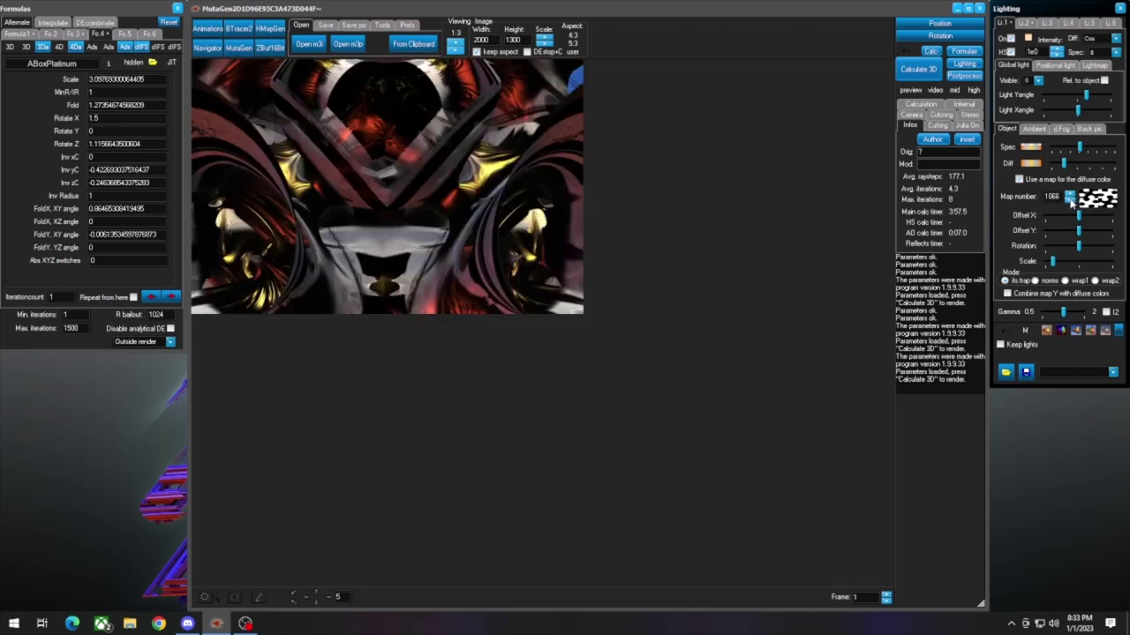
Step: Step the object's diffuse color map back up to map number 1072
{"action": "left_click", "coordinate": [1070, 200]}
{"action": "left_click", "coordinate": [1070, 200]}
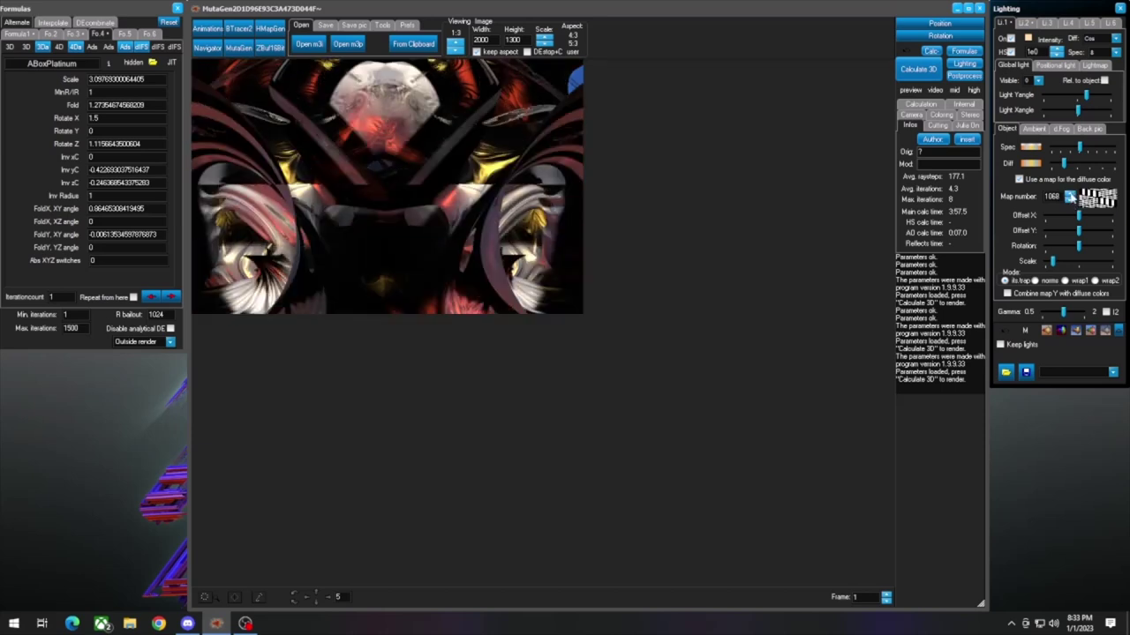
{"action": "left_click", "coordinate": [1071, 198]}
{"action": "left_click", "coordinate": [1071, 197]}
{"action": "left_click", "coordinate": [1071, 197]}
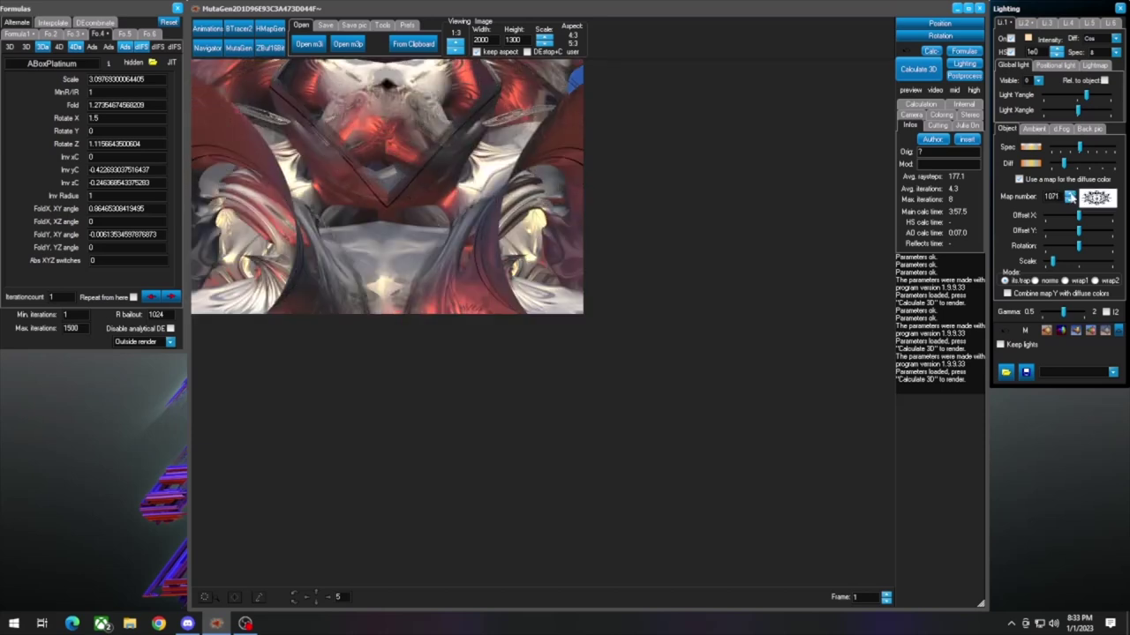
{"action": "left_click", "coordinate": [1070, 198]}
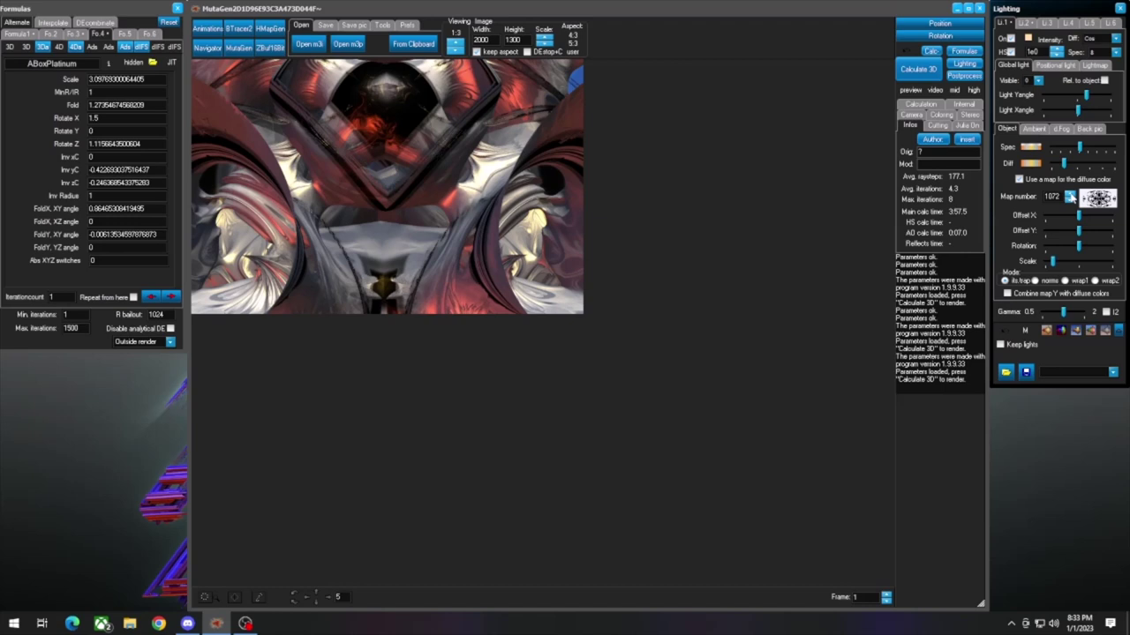